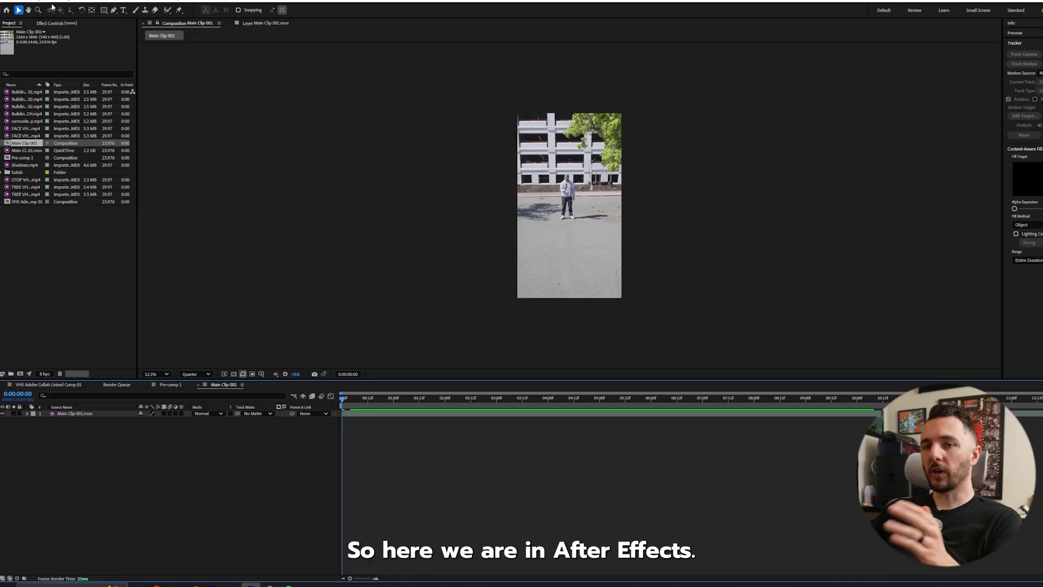
Select the Main Clip 001.mov layer and preview it, returning to the start.
{"action": "left_click", "coordinate": [50, 24]}
{"action": "left_click", "coordinate": [68, 414]}
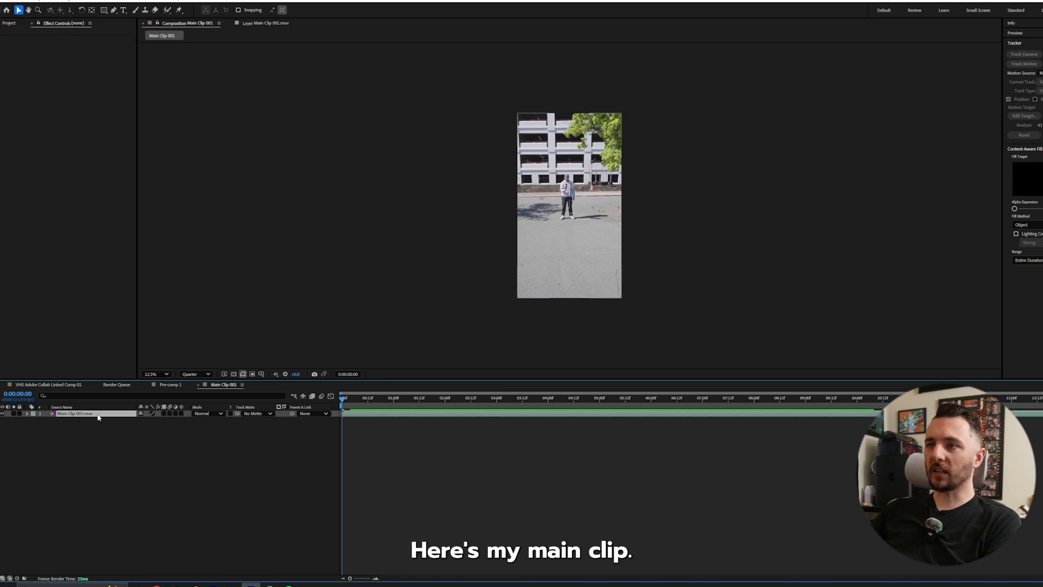
{"action": "key", "text": "space"}
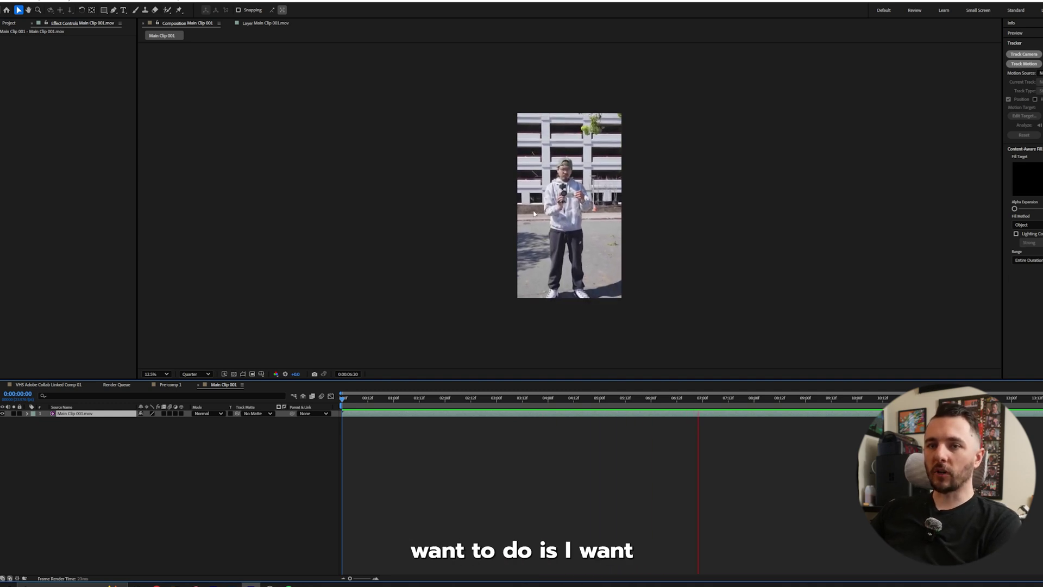
{"action": "key", "text": "space"}
{"action": "key", "text": "Home"}
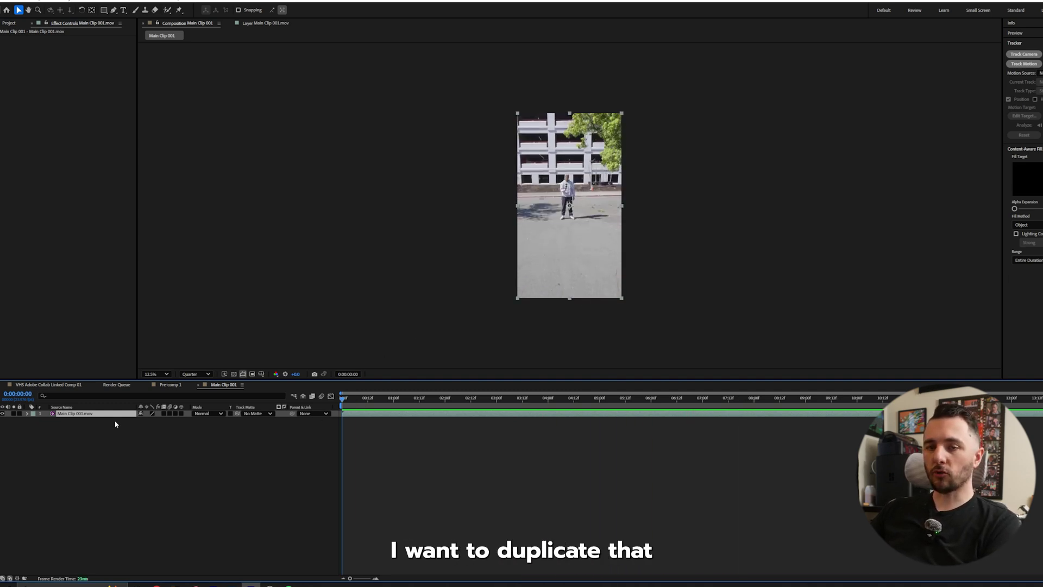
Duplicate the clip layer and rename the top copy Roto.
{"action": "key", "text": "ctrl+d"}
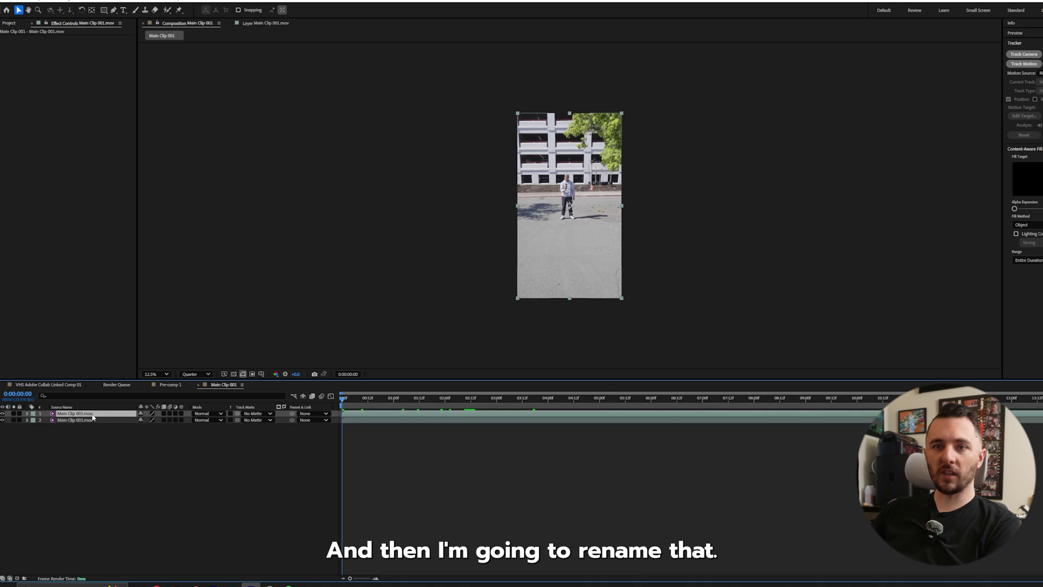
{"action": "right_click", "coordinate": [93, 417]}
{"action": "left_click", "coordinate": [118, 393]}
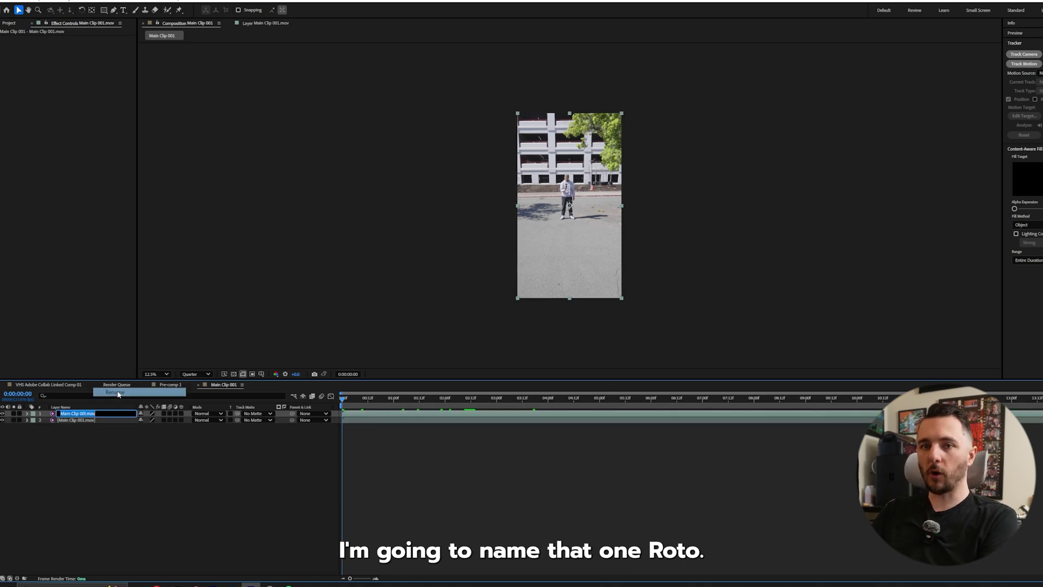
{"action": "type", "text": "Roto"}
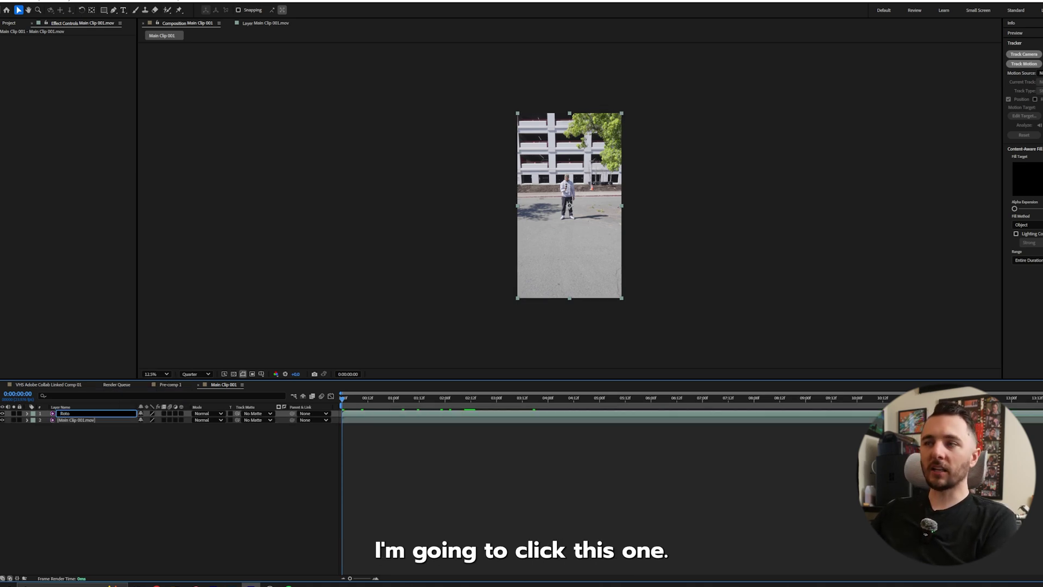
{"action": "left_click", "coordinate": [77, 496]}
{"action": "left_click", "coordinate": [80, 420]}
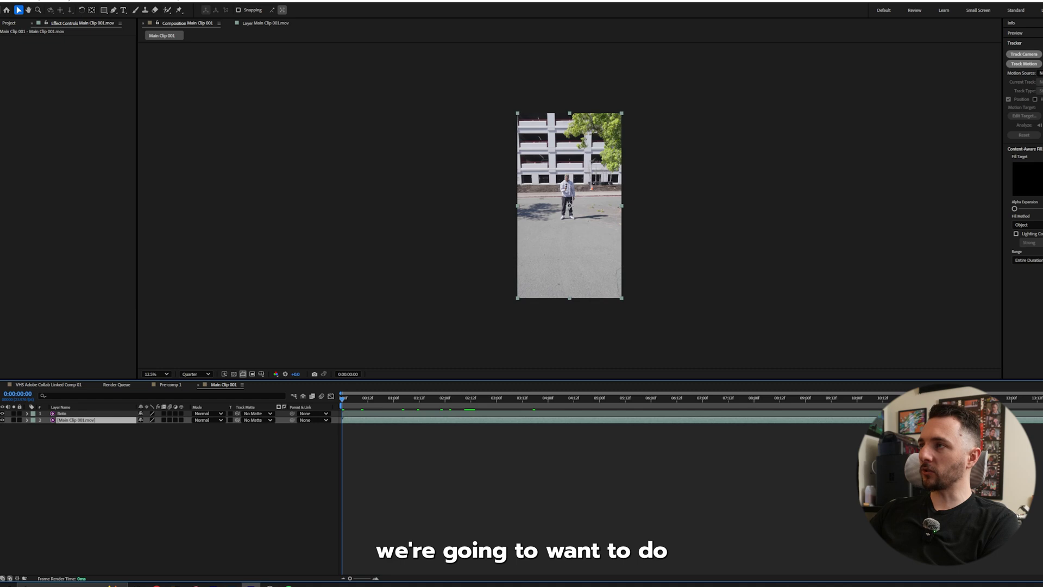
Apply 3D Camera Tracker to the original clip and view it at Full resolution near twelve seconds.
{"action": "left_click", "coordinate": [1023, 56]}
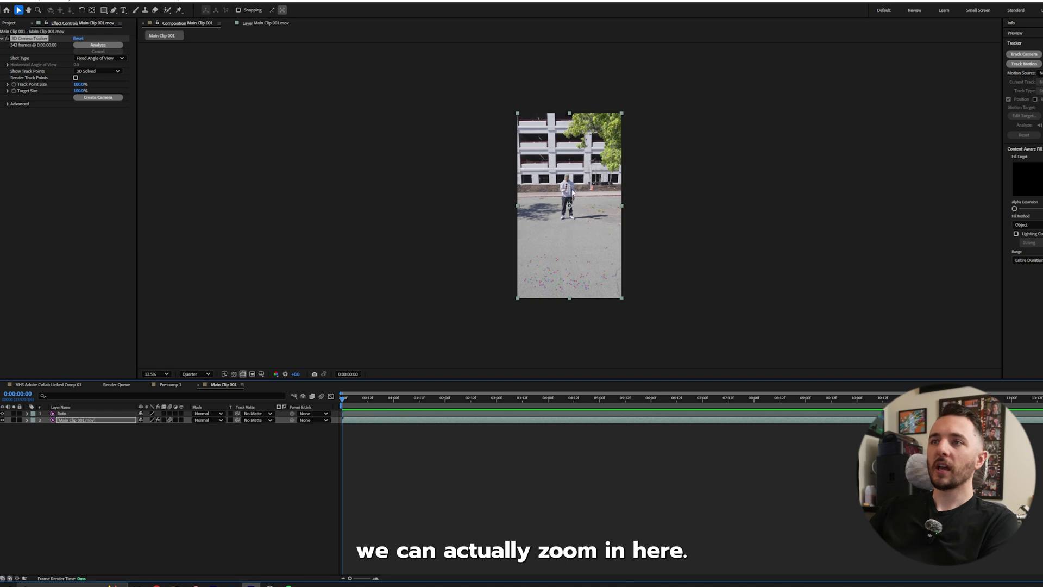
{"action": "scroll", "coordinate": [576, 183], "scroll_direction": "up", "scroll_amount": 6}
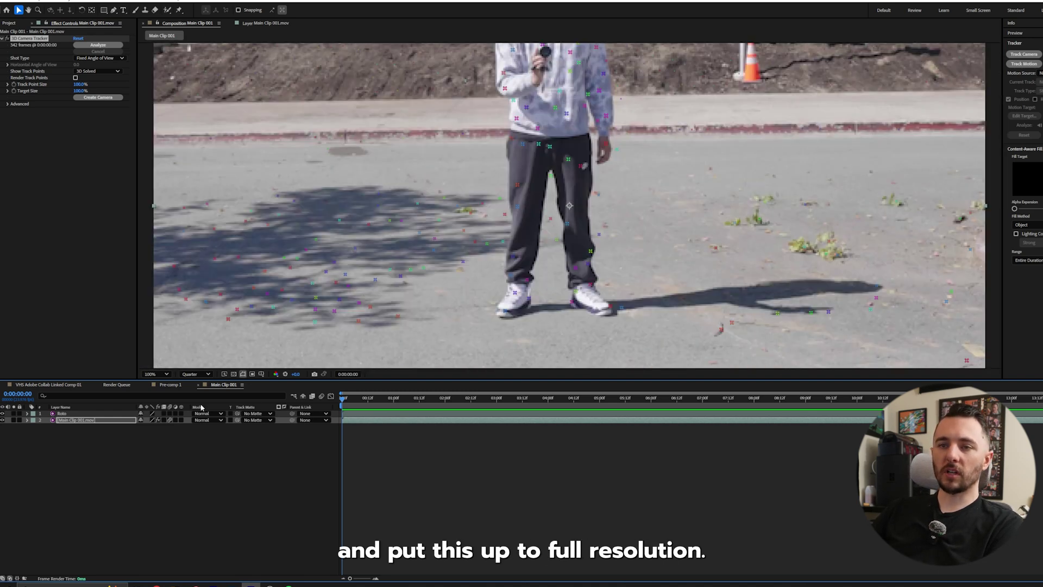
{"action": "left_click", "coordinate": [195, 374]}
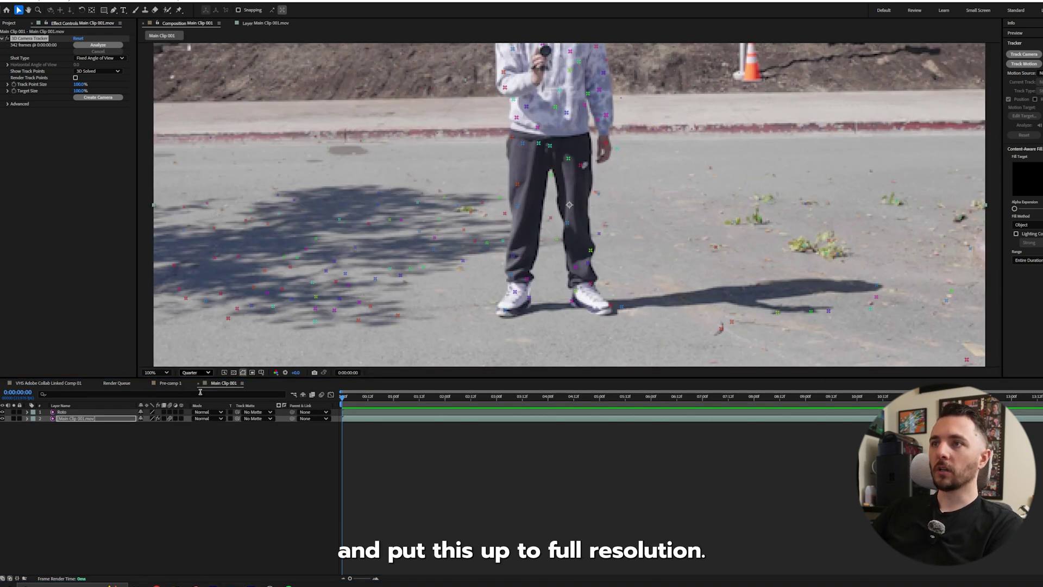
{"action": "left_click", "coordinate": [193, 397]}
{"action": "left_click_drag", "start_coordinate": [581, 82], "coordinate": [574, 246]}
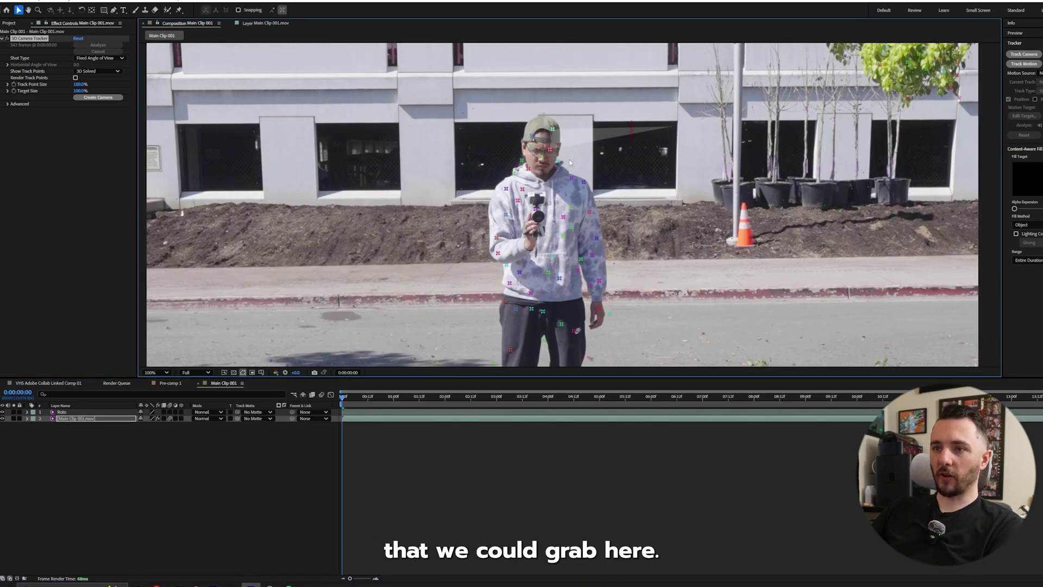
{"action": "mouse_move", "coordinate": [344, 397]}
{"action": "left_mouse_down"}
{"action": "mouse_move", "coordinate": [1004, 401]}
{"action": "mouse_move", "coordinate": [706, 424]}
{"action": "mouse_move", "coordinate": [384, 517]}
{"action": "mouse_move", "coordinate": [341, 402]}
{"action": "left_mouse_up"}
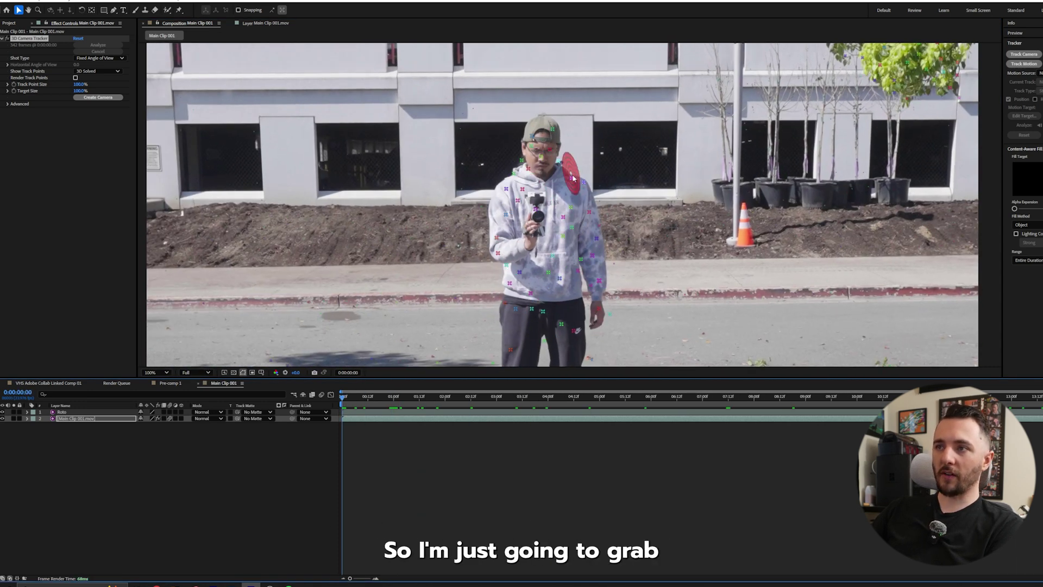
Create a tracked null and camera from track points on the man's chest.
{"action": "left_click", "coordinate": [569, 178]}
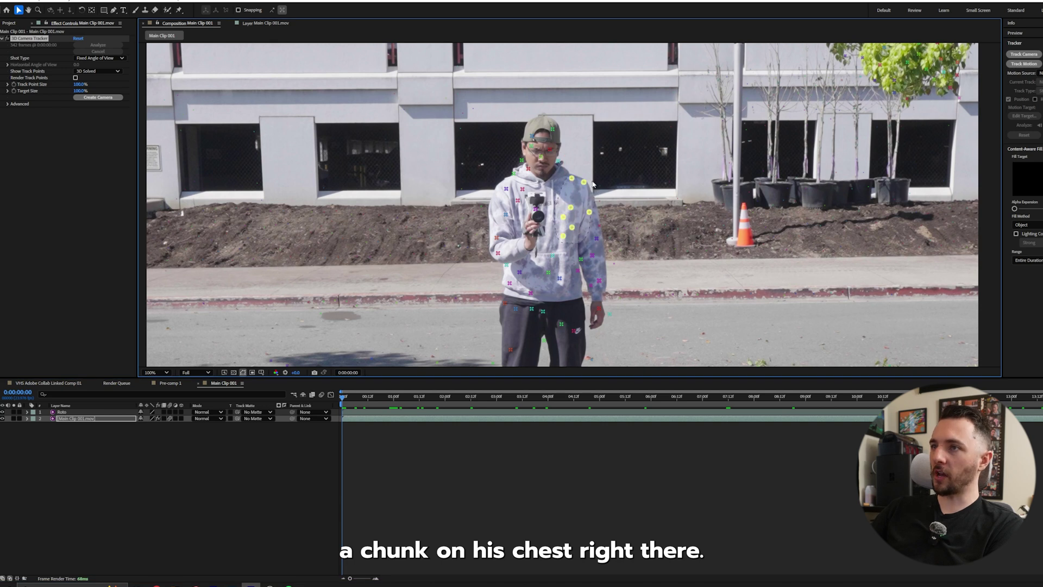
{"action": "right_click", "coordinate": [578, 207]}
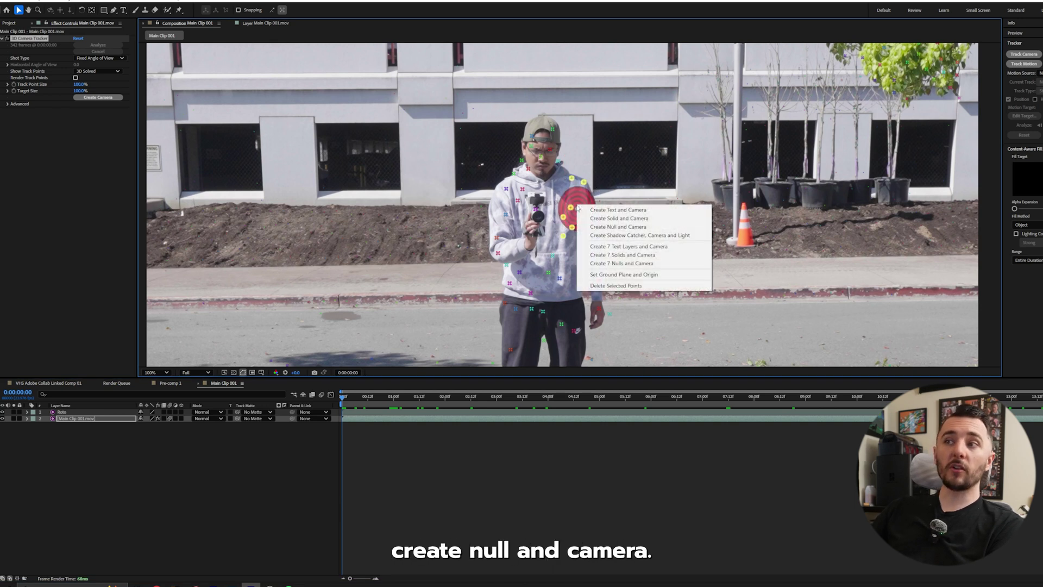
{"action": "left_click", "coordinate": [619, 226]}
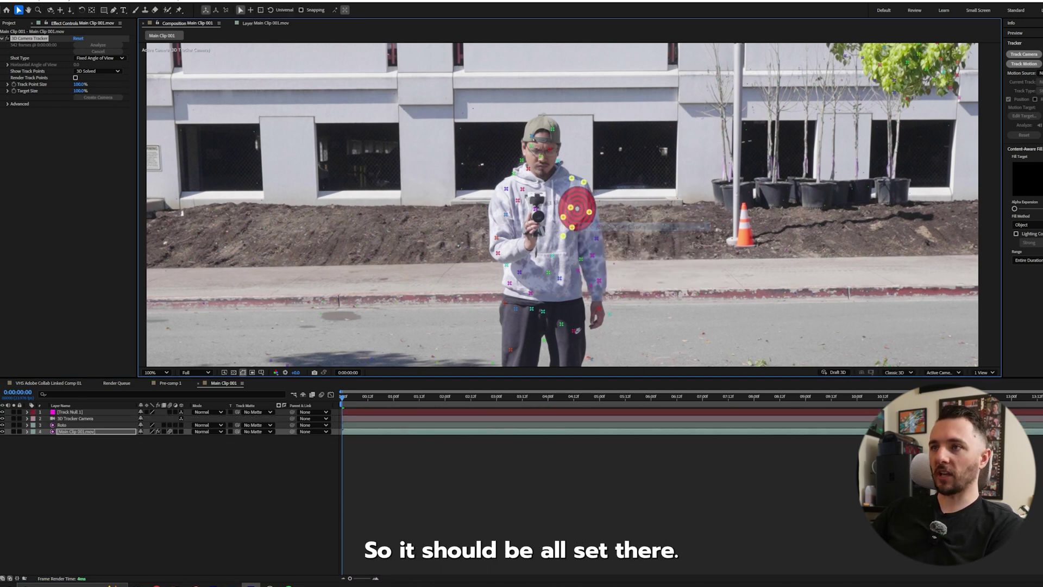
{"action": "left_click", "coordinate": [181, 481]}
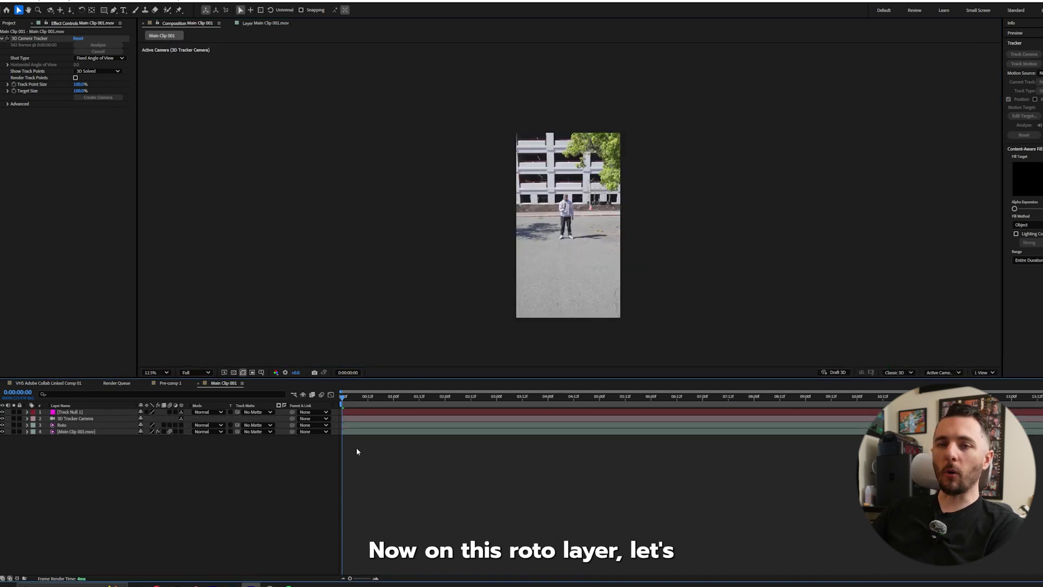
Open the Roto layer in its own viewer and paint a Roto Brush stroke over the man.
{"action": "double_click", "coordinate": [66, 426]}
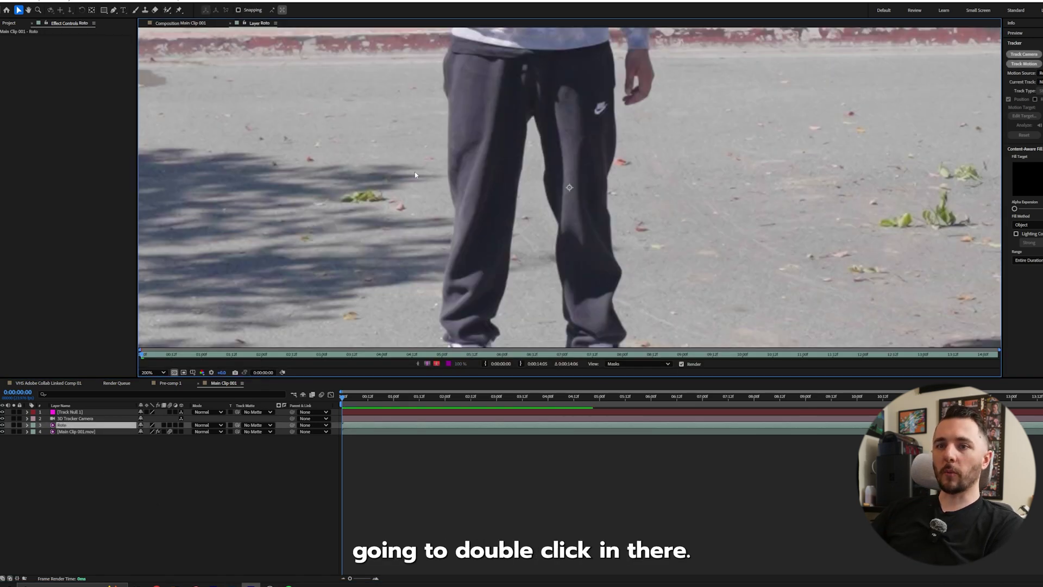
{"action": "scroll", "coordinate": [426, 172], "scroll_direction": "down", "scroll_amount": 4}
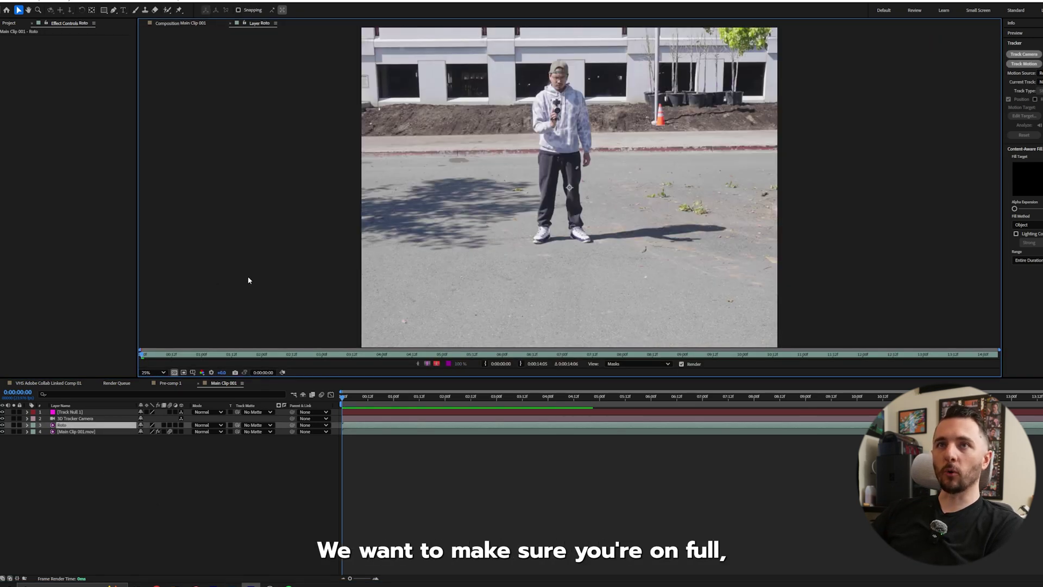
{"action": "left_click", "coordinate": [167, 10]}
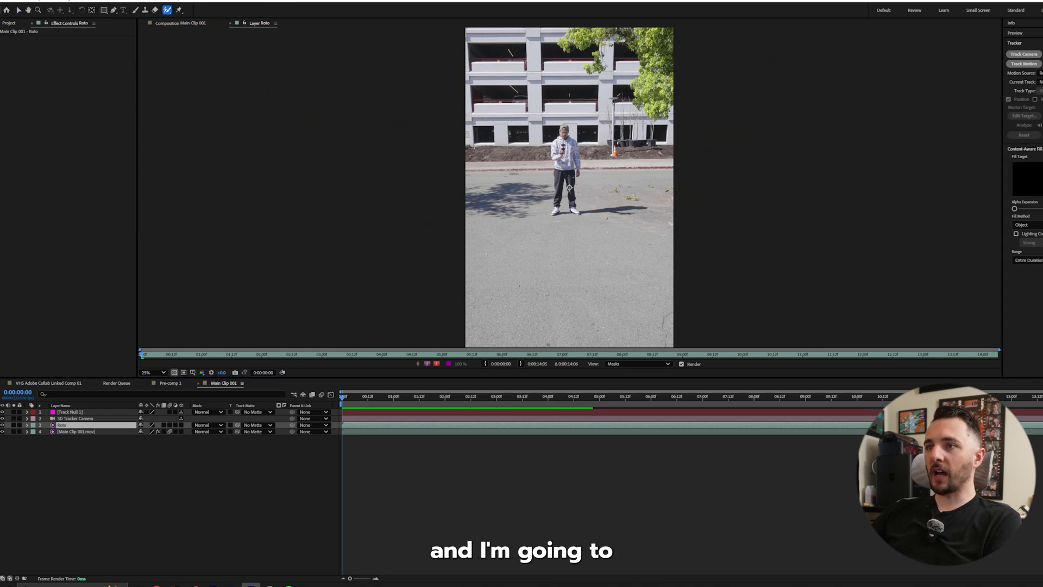
{"action": "scroll", "coordinate": [569, 188], "scroll_direction": "up", "scroll_amount": 5}
{"action": "scroll", "coordinate": [560, 217], "scroll_direction": "down", "scroll_amount": 1}
{"action": "left_click_drag", "start_coordinate": [549, 82], "coordinate": [579, 288]}
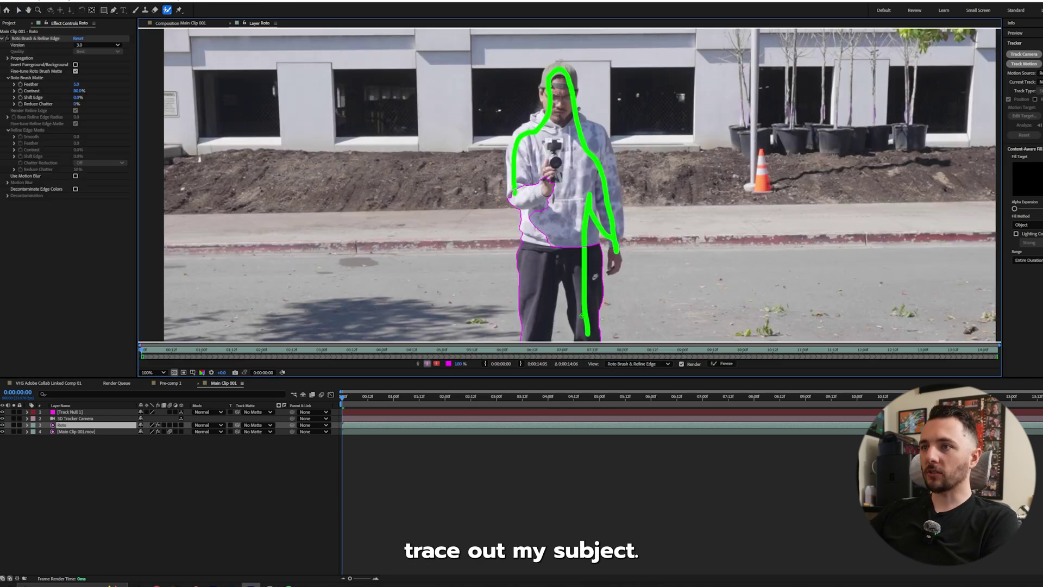
Remove background by the left leg, add the right shoe, and propagate the matte to the end.
{"action": "key", "text": "comma"}
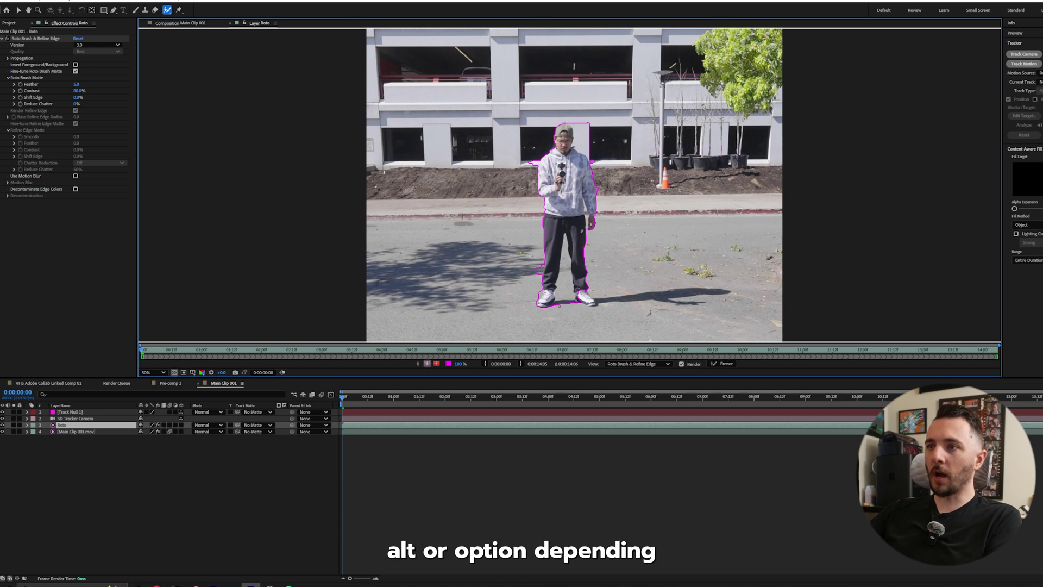
{"action": "left_click_drag", "start_coordinate": [560, 298], "coordinate": [568, 261]}
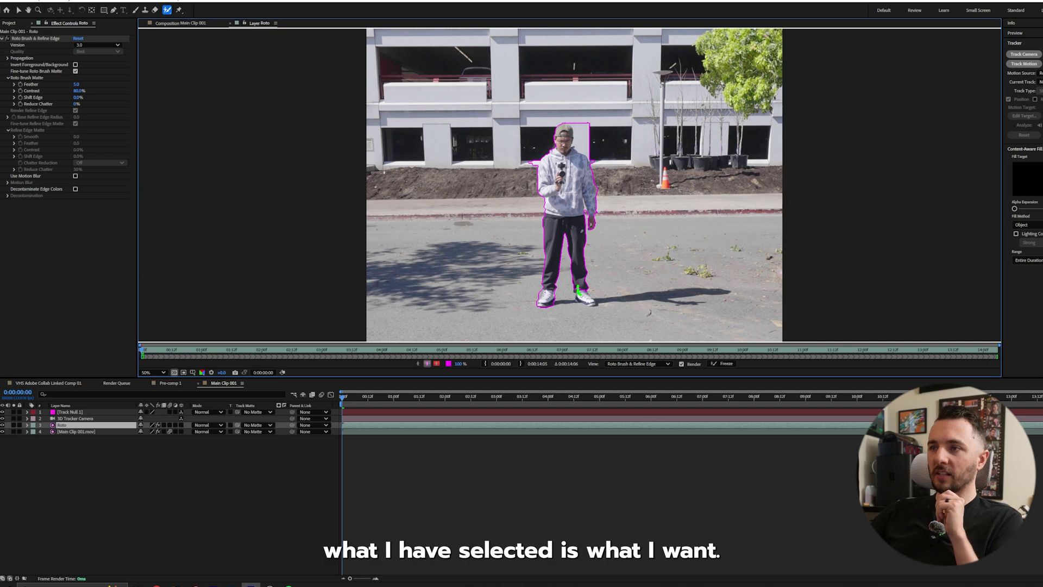
{"action": "left_click_drag", "start_coordinate": [589, 300], "coordinate": [590, 301]}
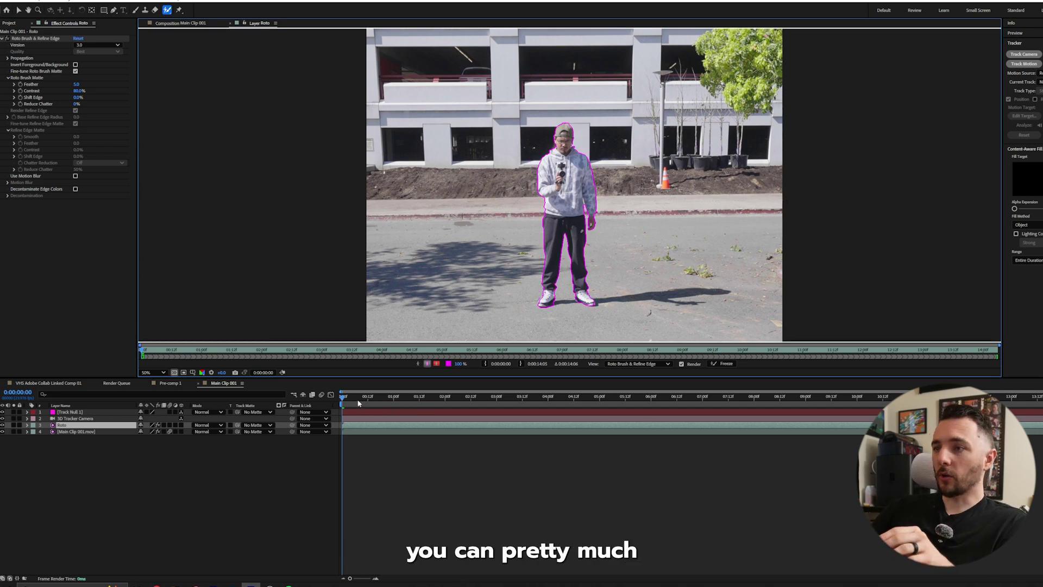
{"action": "key", "text": "End"}
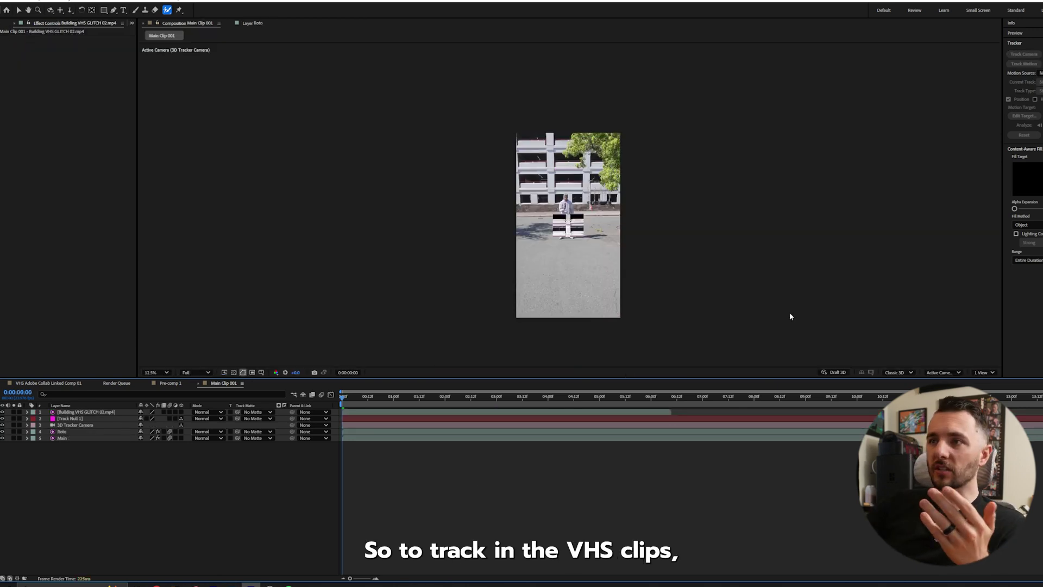
Move the Building glitch clip up onto the building, place it below Roto, and make it 3D.
{"action": "scroll", "coordinate": [577, 210], "scroll_direction": "up", "scroll_amount": 1}
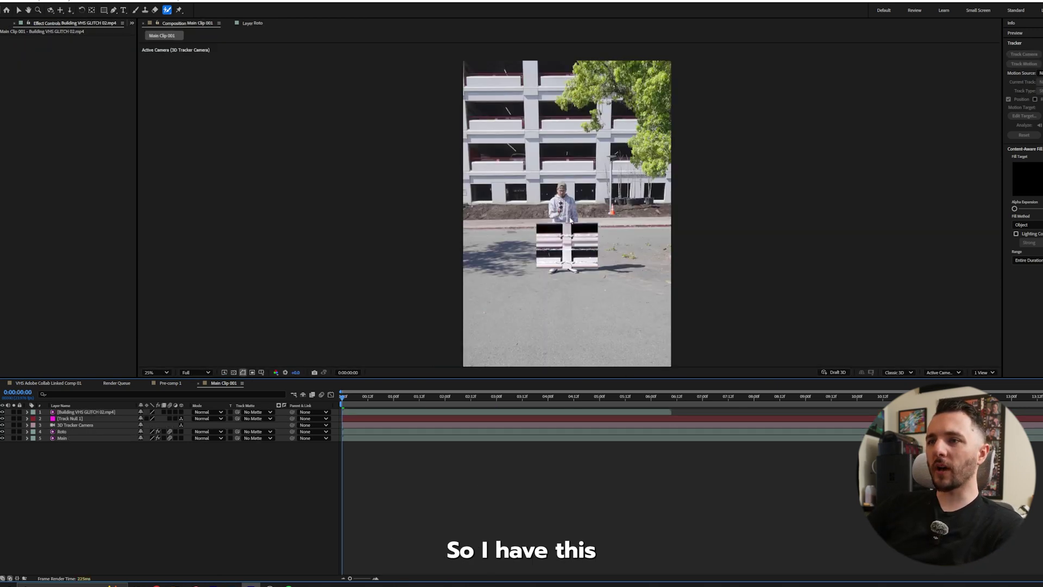
{"action": "left_click", "coordinate": [574, 253]}
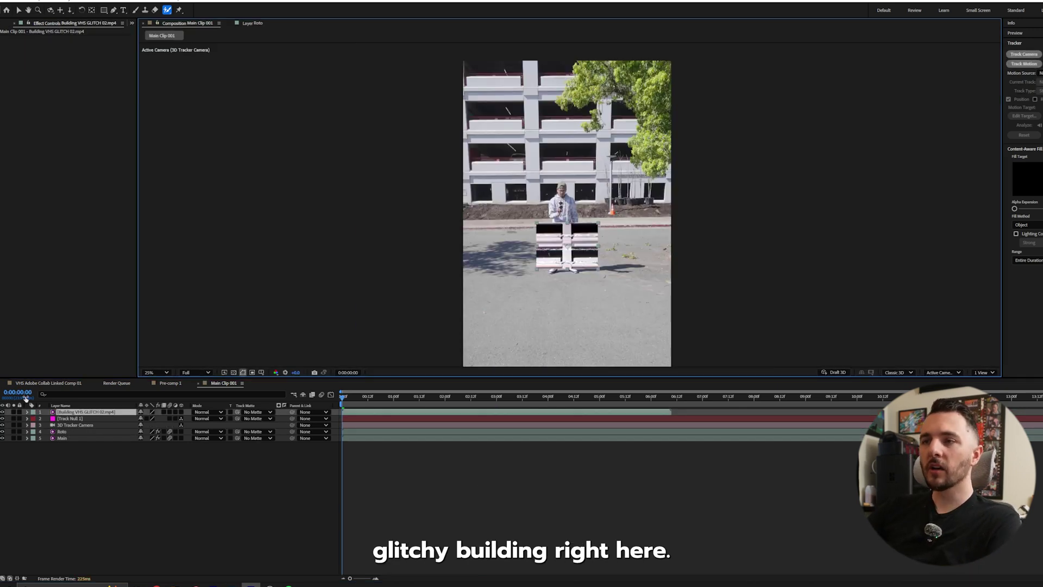
{"action": "key", "text": "v"}
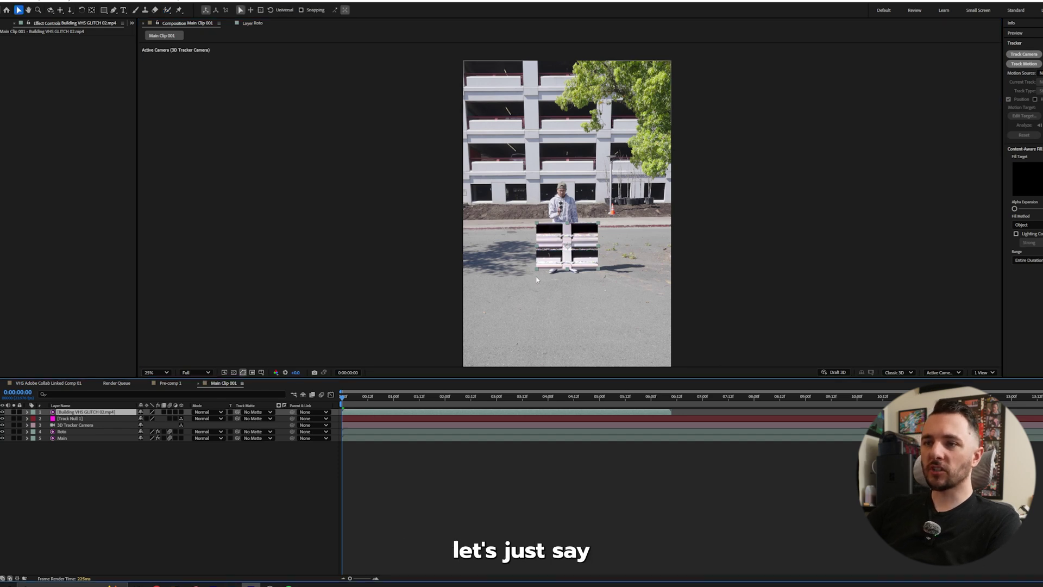
{"action": "left_click_drag", "start_coordinate": [580, 258], "coordinate": [581, 185]}
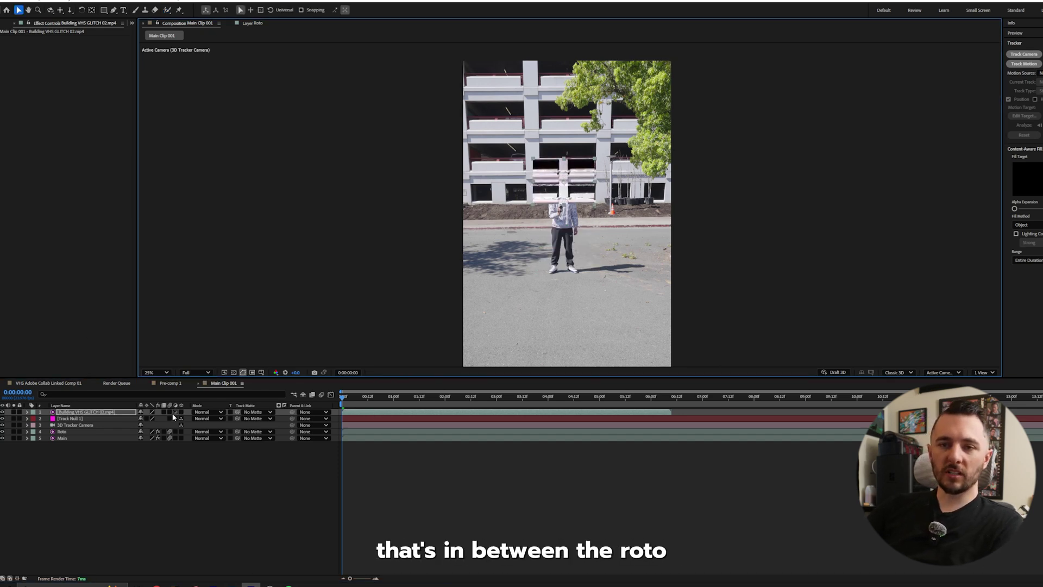
{"action": "left_click_drag", "start_coordinate": [84, 415], "coordinate": [85, 435]}
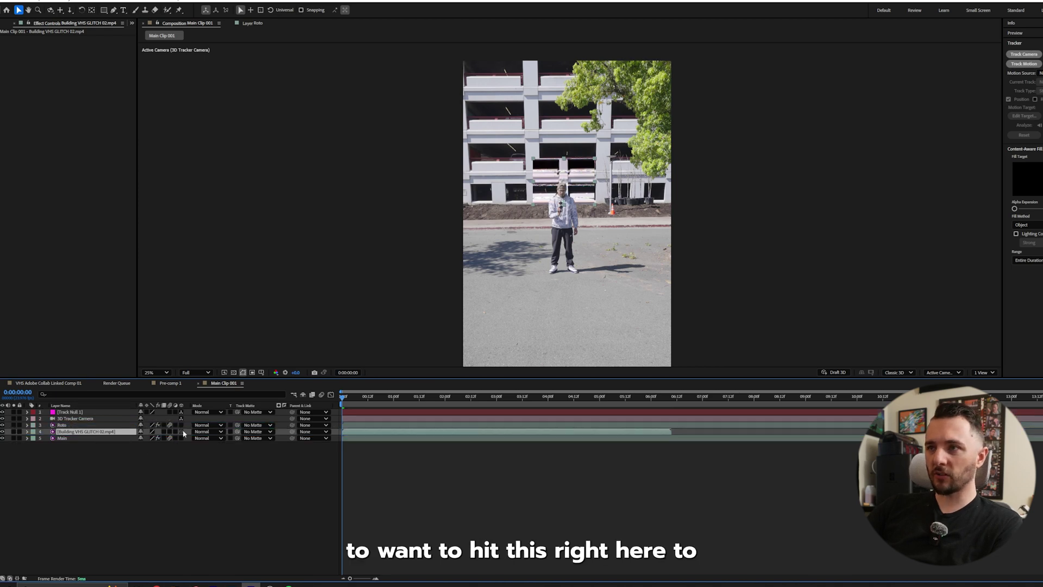
{"action": "left_click", "coordinate": [181, 431]}
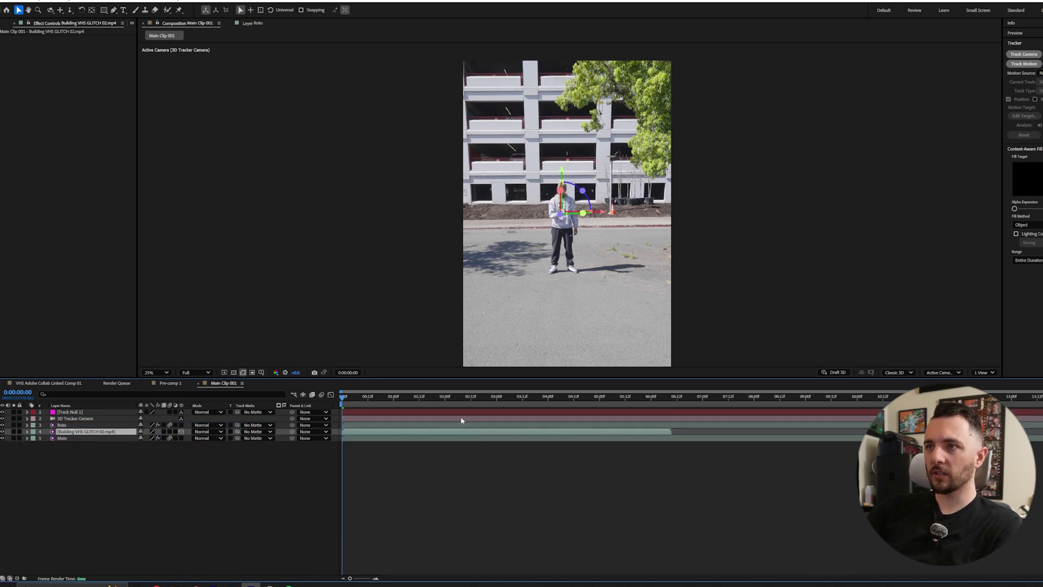
Scale the building glitch clip to 115% and raise it behind the man's head.
{"action": "scroll", "coordinate": [591, 203], "scroll_direction": "up", "scroll_amount": 6}
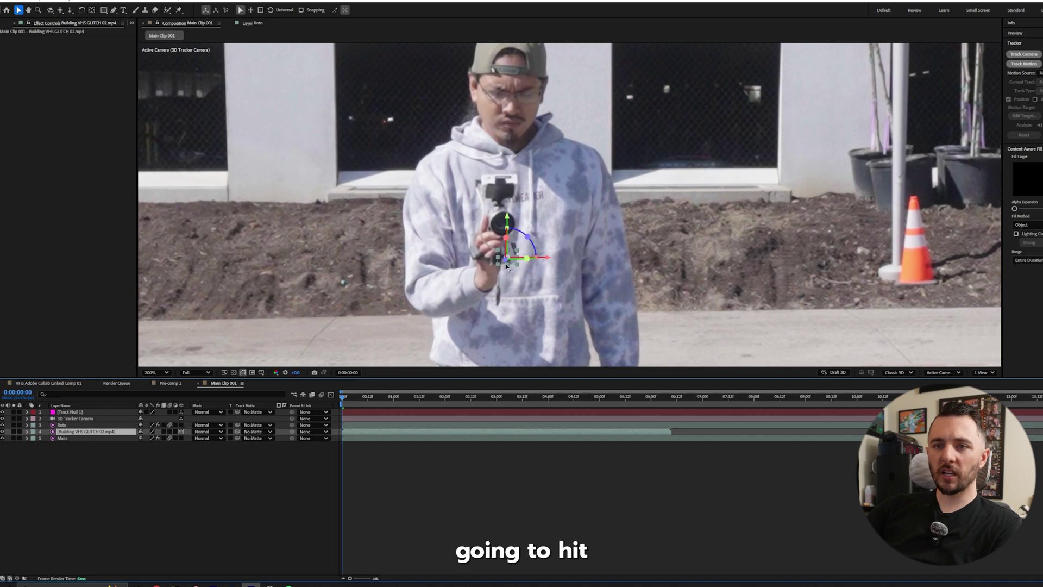
{"action": "key", "text": "s"}
{"action": "left_click_drag", "start_coordinate": [151, 439], "coordinate": [172, 438]}
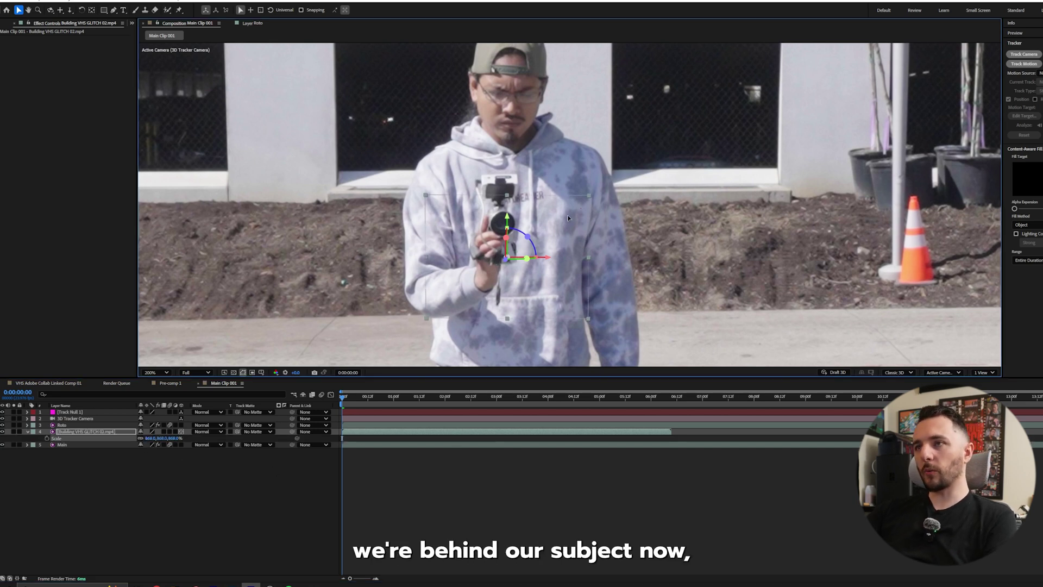
{"action": "left_click_drag", "start_coordinate": [588, 216], "coordinate": [578, 45]}
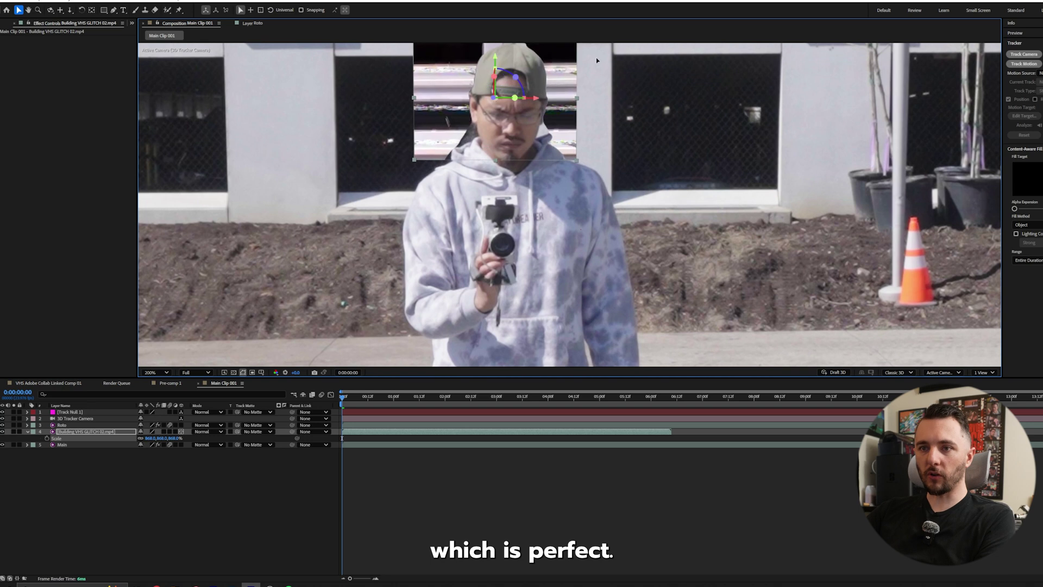
{"action": "key", "text": "comma"}
{"action": "key", "text": "comma"}
{"action": "key", "text": "comma"}
{"action": "key", "text": "comma"}
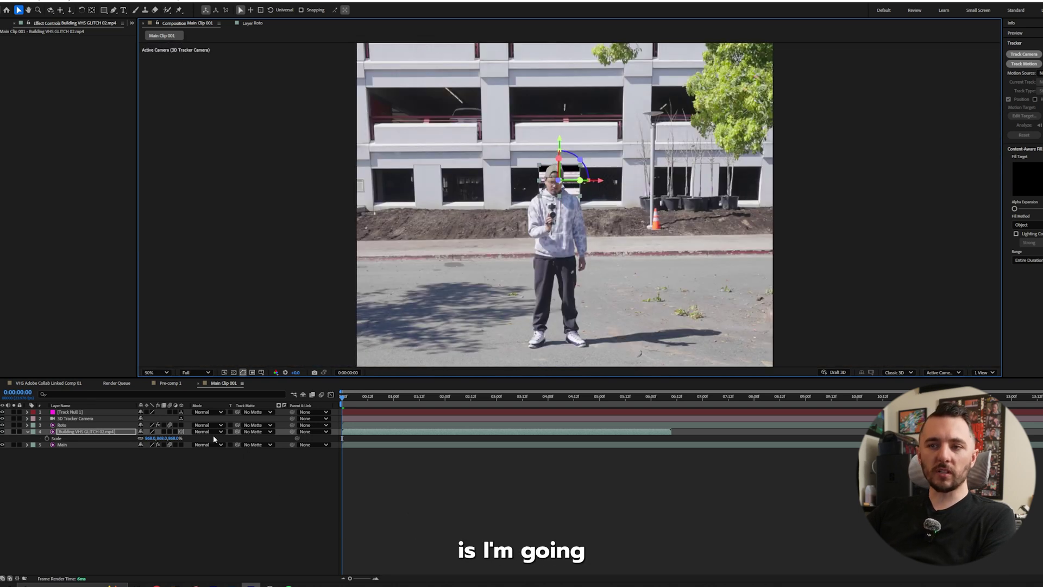
{"action": "left_click", "coordinate": [311, 434]}
Parent the building clip to Track Null 1, split it at 0:00:04:20, and set the new piece to Add.
{"action": "left_click", "coordinate": [346, 459]}
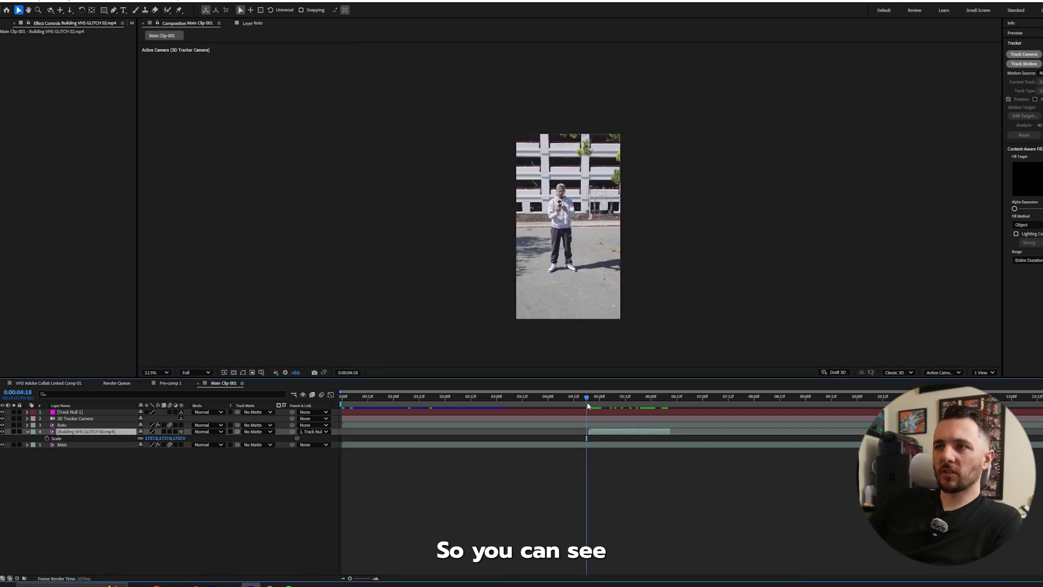
{"action": "key", "text": "space"}
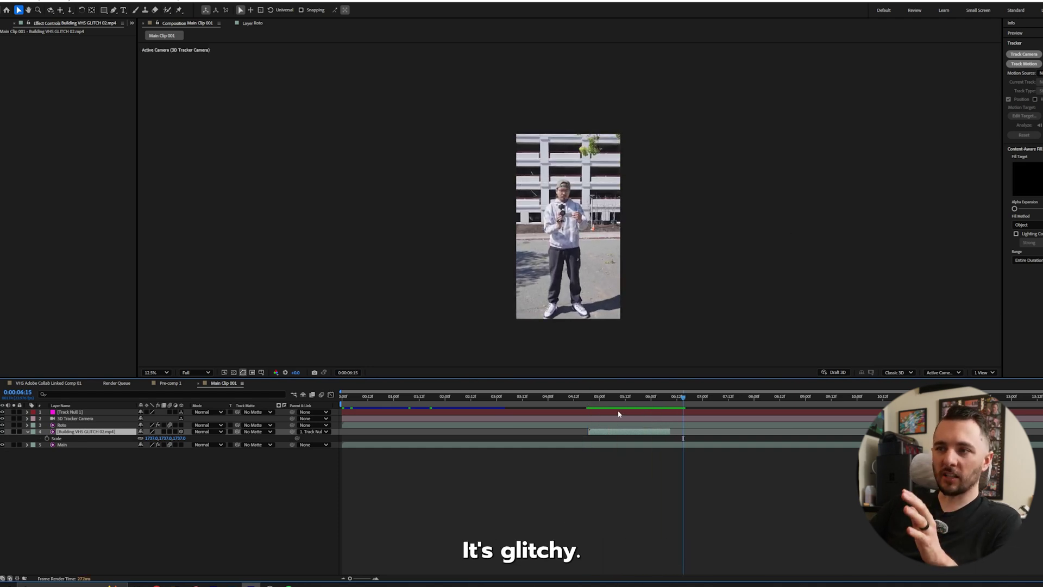
{"action": "left_click_drag", "start_coordinate": [607, 401], "coordinate": [592, 415]}
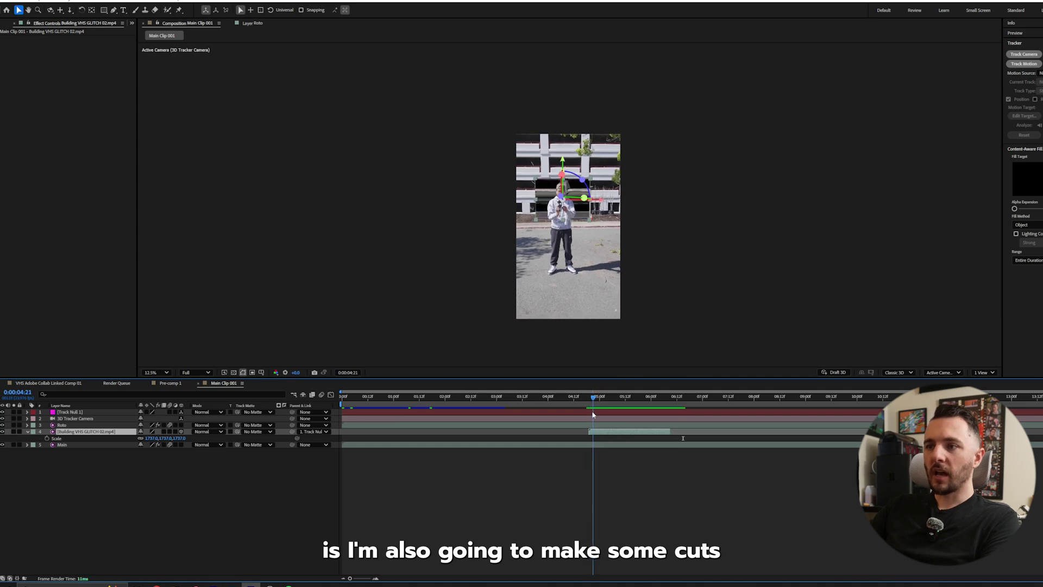
{"action": "key", "text": "ctrl+shift+d"}
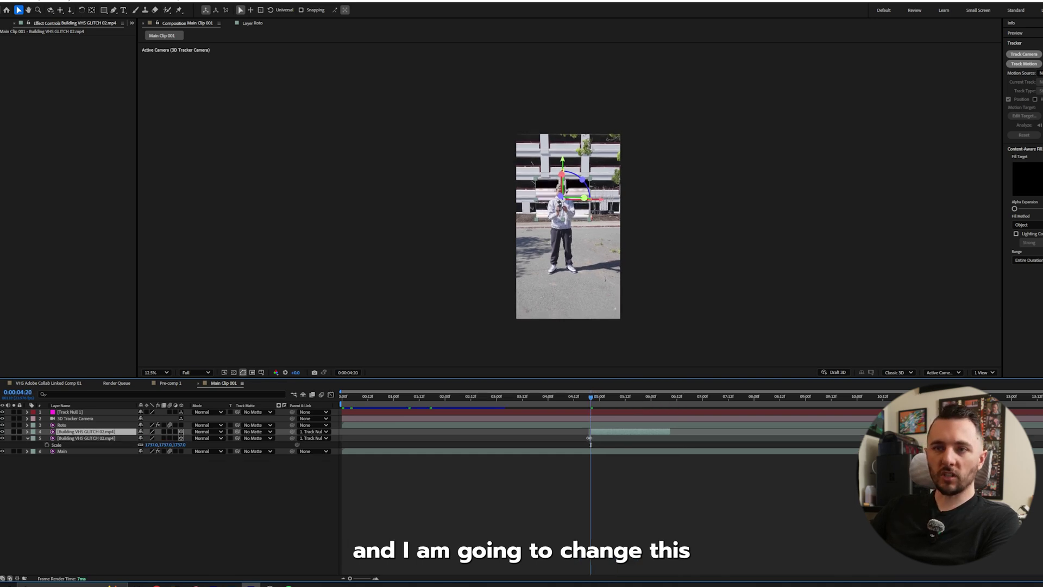
{"action": "left_click", "coordinate": [589, 438]}
{"action": "left_click", "coordinate": [201, 439]}
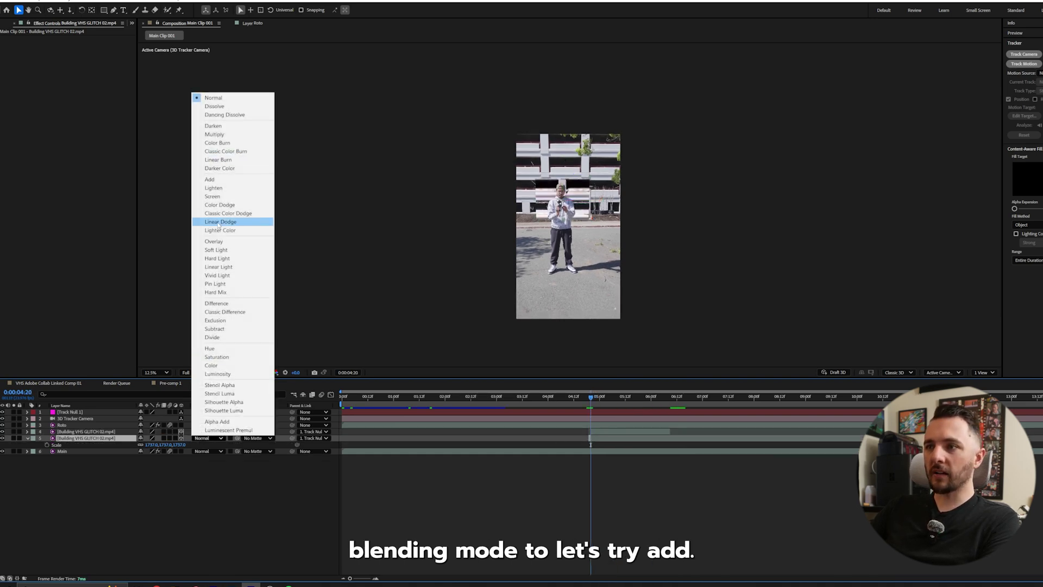
{"action": "left_click", "coordinate": [232, 179]}
Split the clip again at 04:21 and 04:22, set that piece to Add, and play back the flicker.
{"action": "left_click", "coordinate": [593, 397]}
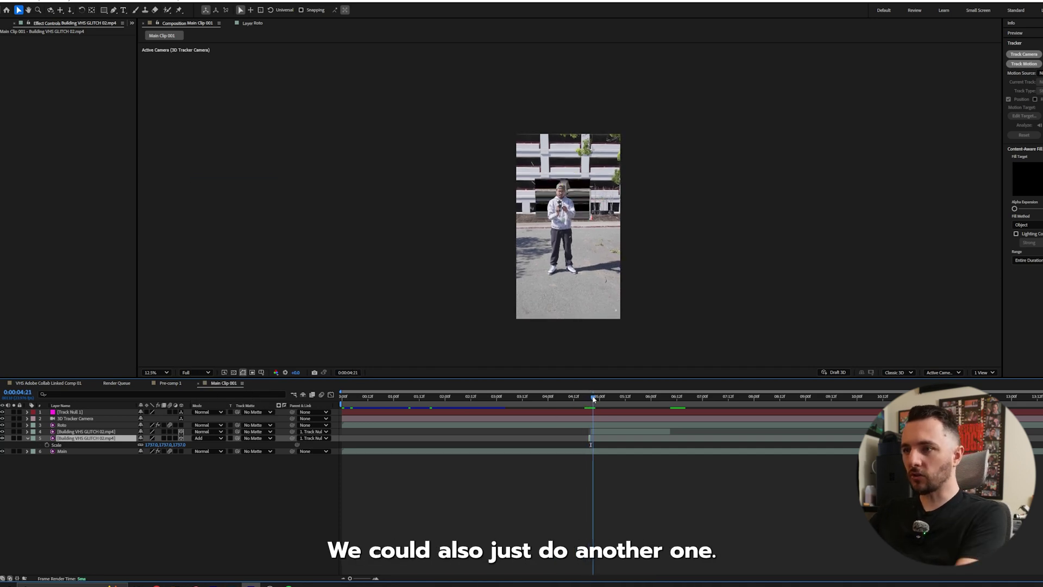
{"action": "key", "text": "semicolon"}
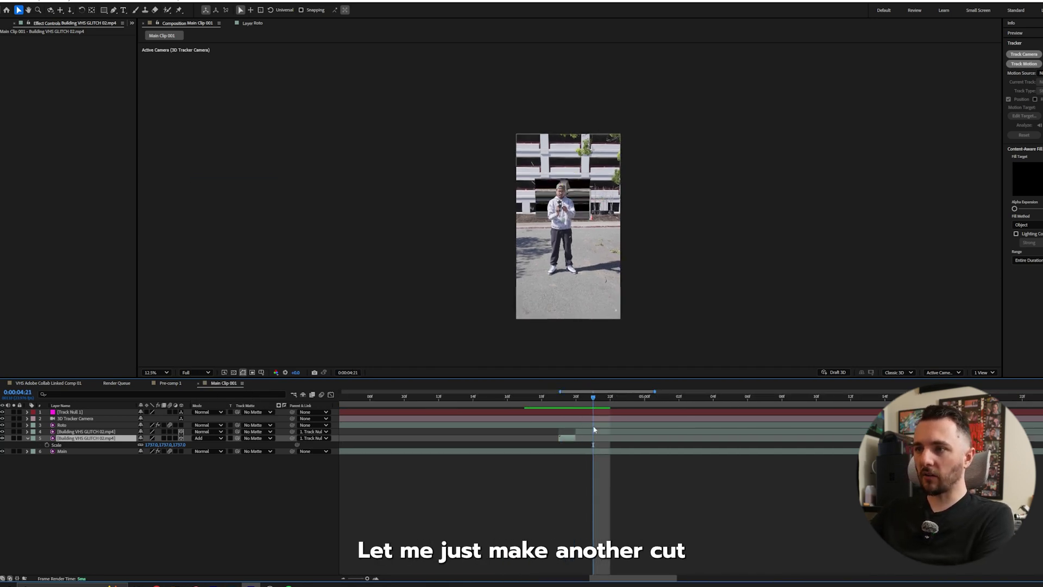
{"action": "left_click", "coordinate": [594, 429]}
{"action": "key", "text": "ctrl+shift+d"}
{"action": "left_click", "coordinate": [608, 399]}
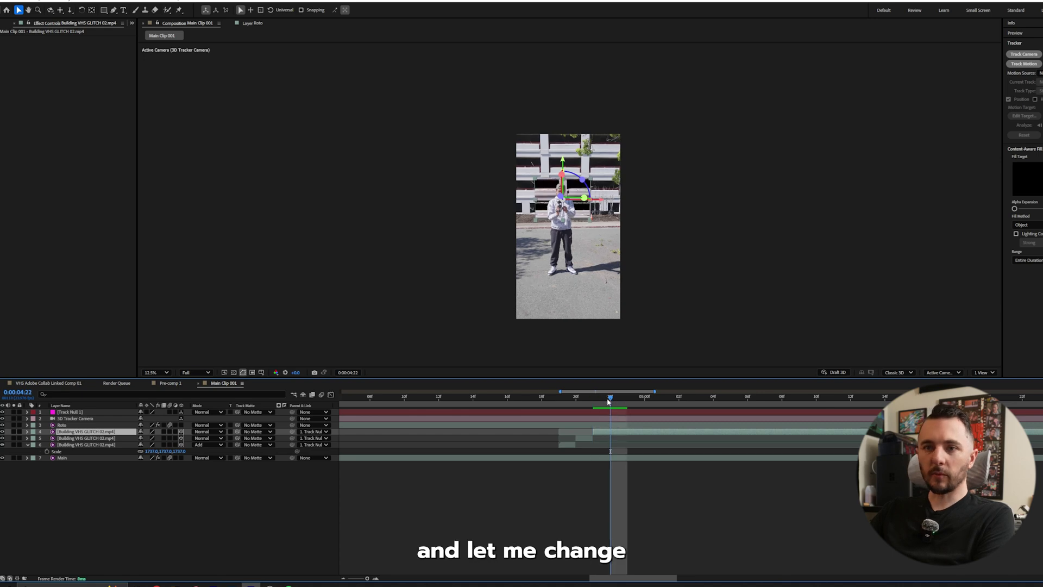
{"action": "key", "text": "ctrl+shift+d"}
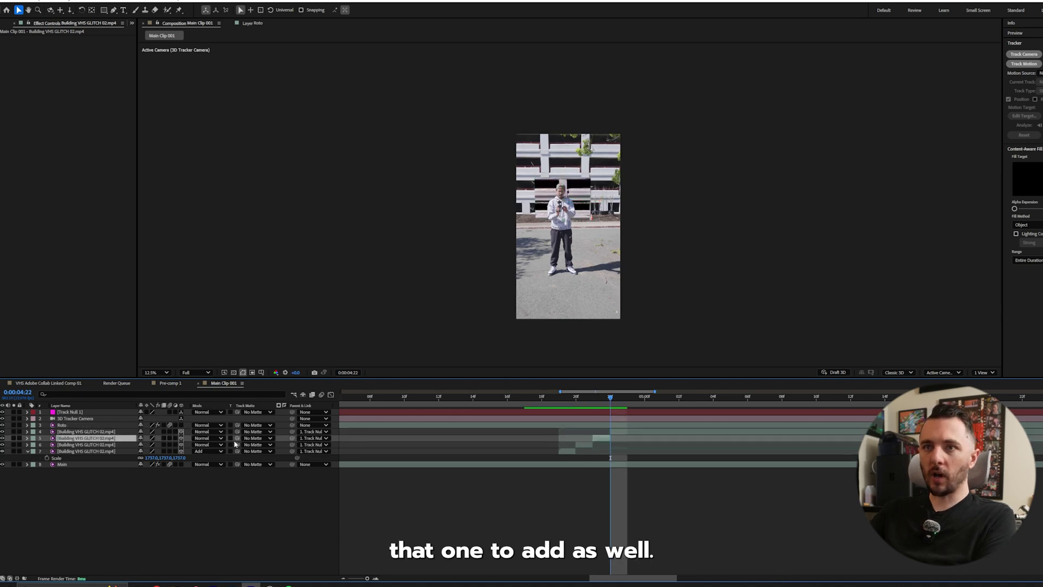
{"action": "left_click", "coordinate": [217, 439]}
{"action": "left_click", "coordinate": [233, 179]}
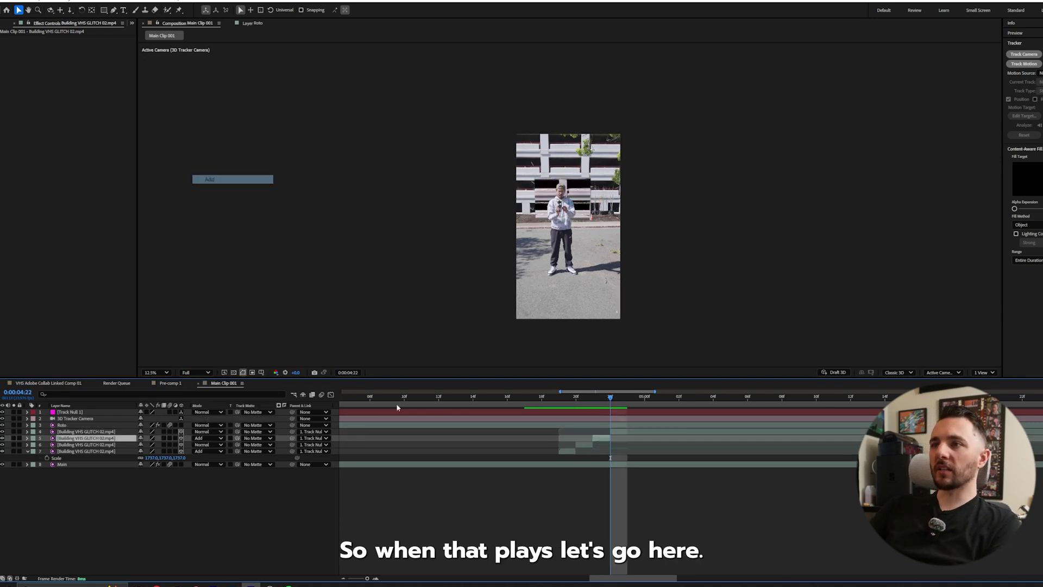
{"action": "left_click", "coordinate": [545, 397]}
{"action": "key", "text": "space"}
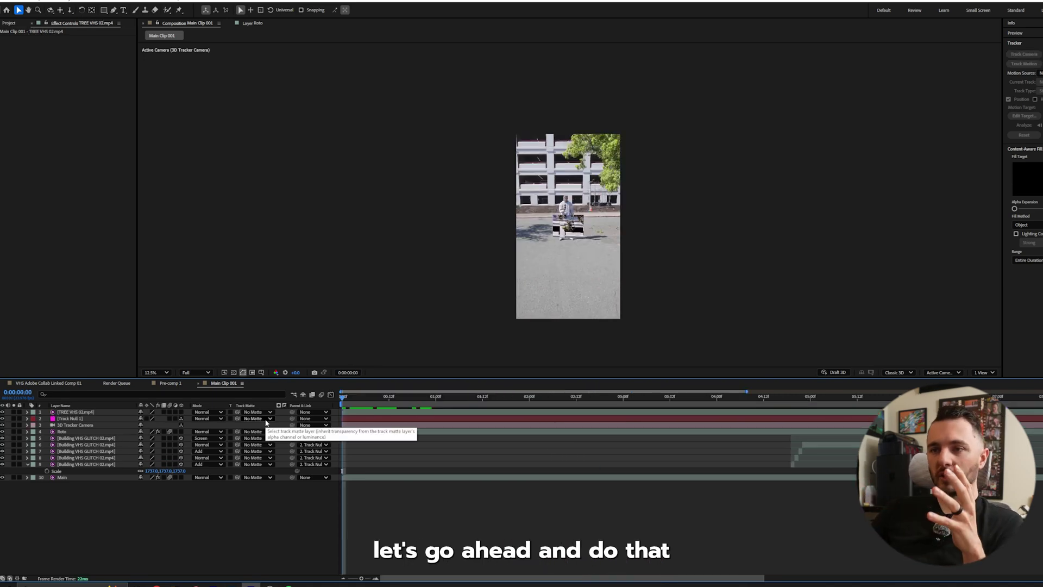
Turn on the 3D switch for TREE VHS 02.mp4 and set its parent to 2. Track Null 1.
{"action": "left_click", "coordinate": [357, 414]}
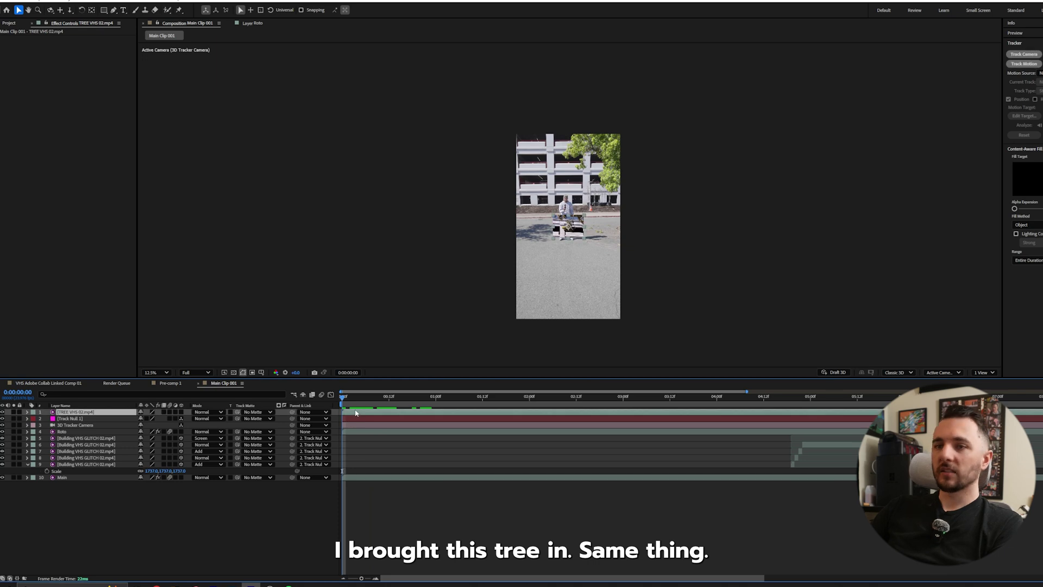
{"action": "left_click", "coordinate": [181, 412]}
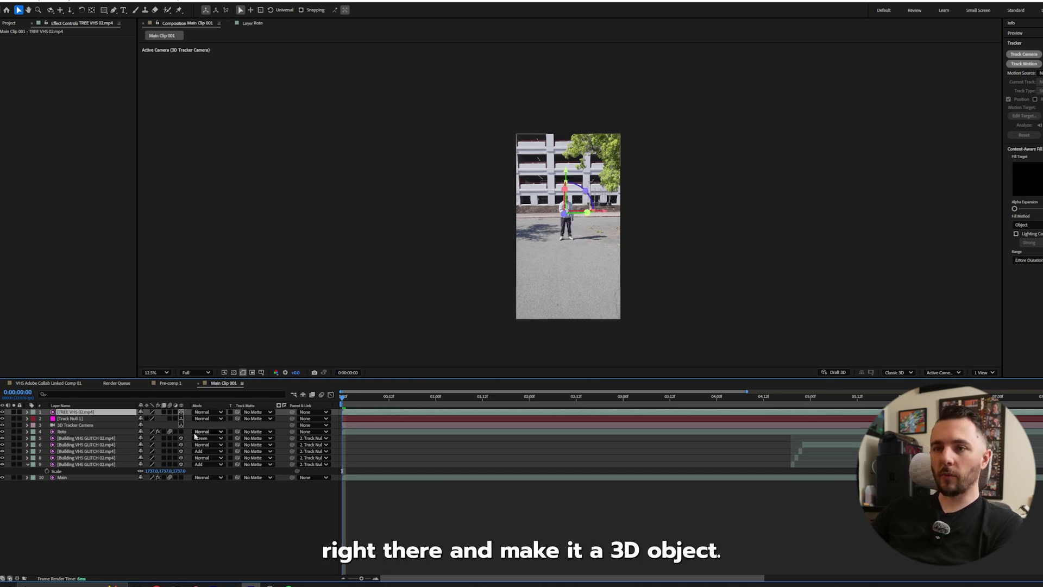
{"action": "left_click", "coordinate": [309, 414]}
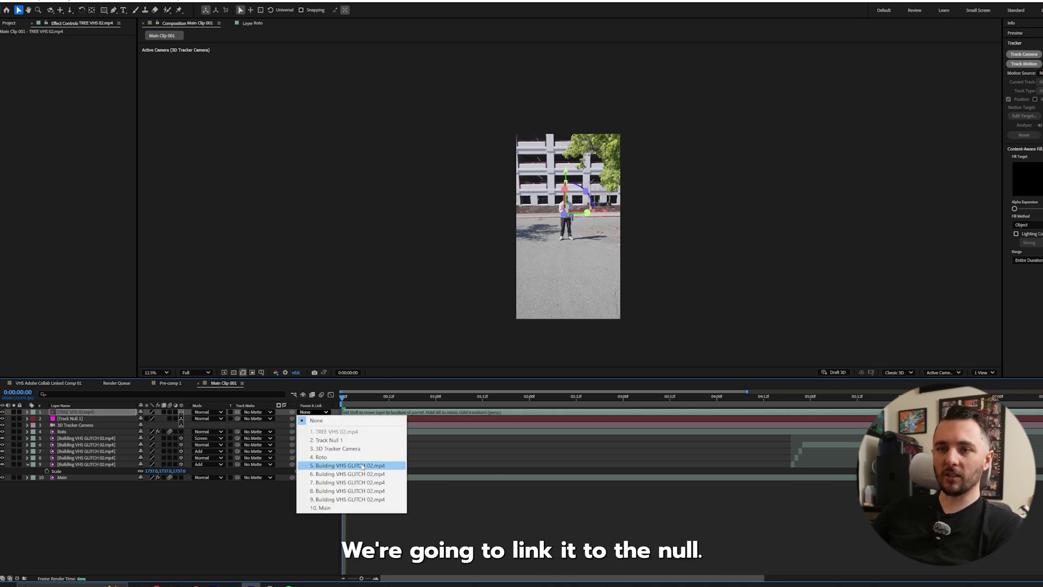
{"action": "left_click", "coordinate": [358, 440]}
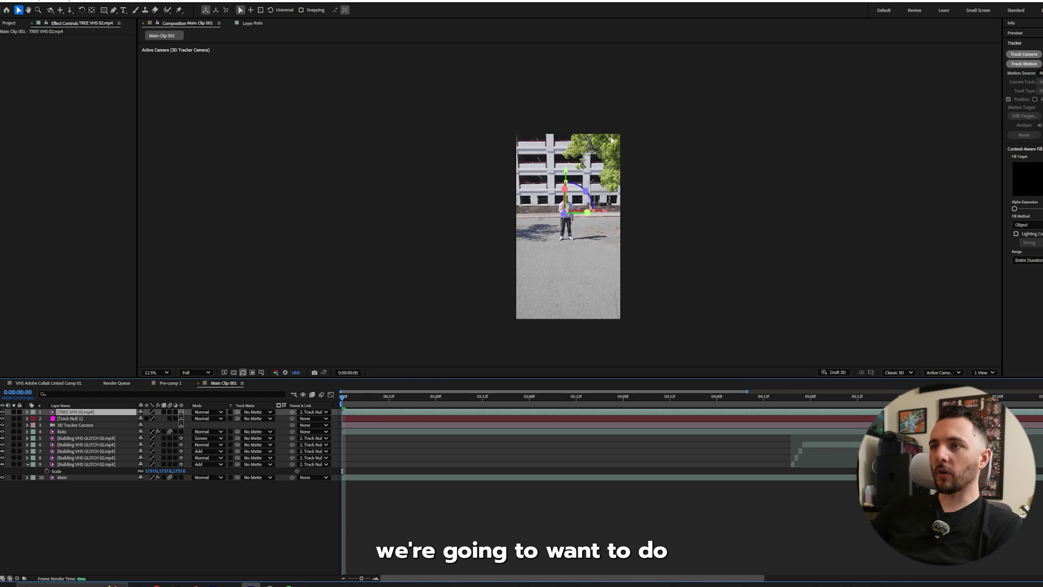
{"action": "scroll", "coordinate": [583, 206], "scroll_direction": "up", "scroll_amount": 1}
Push the tree clip forward in depth, scale it to about 1668%, rotate it upright, and move it upper left.
{"action": "left_click_drag", "start_coordinate": [560, 219], "coordinate": [502, 291]}
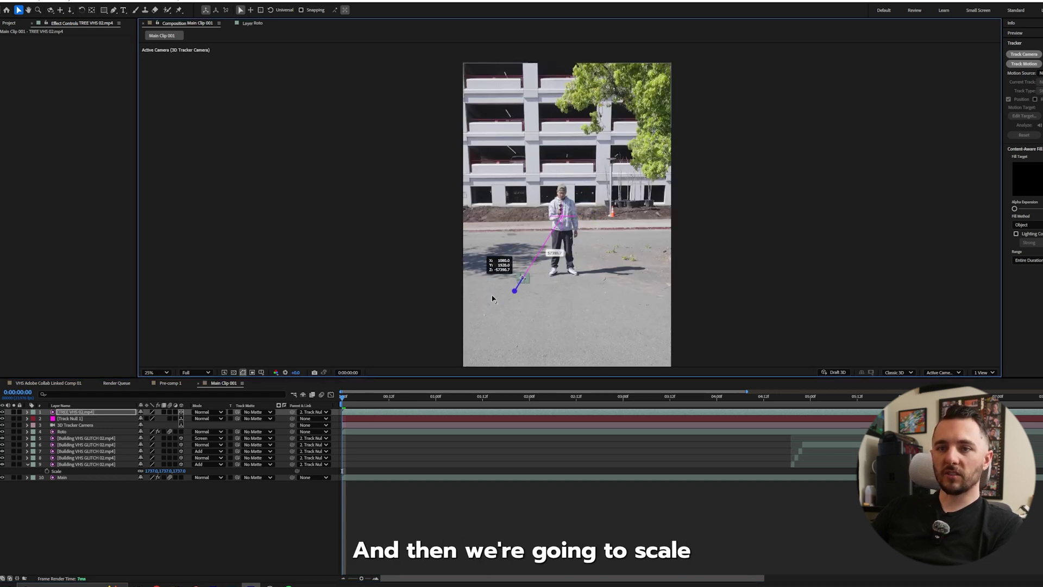
{"action": "key", "text": "s"}
{"action": "left_click_drag", "start_coordinate": [155, 418], "coordinate": [185, 418]}
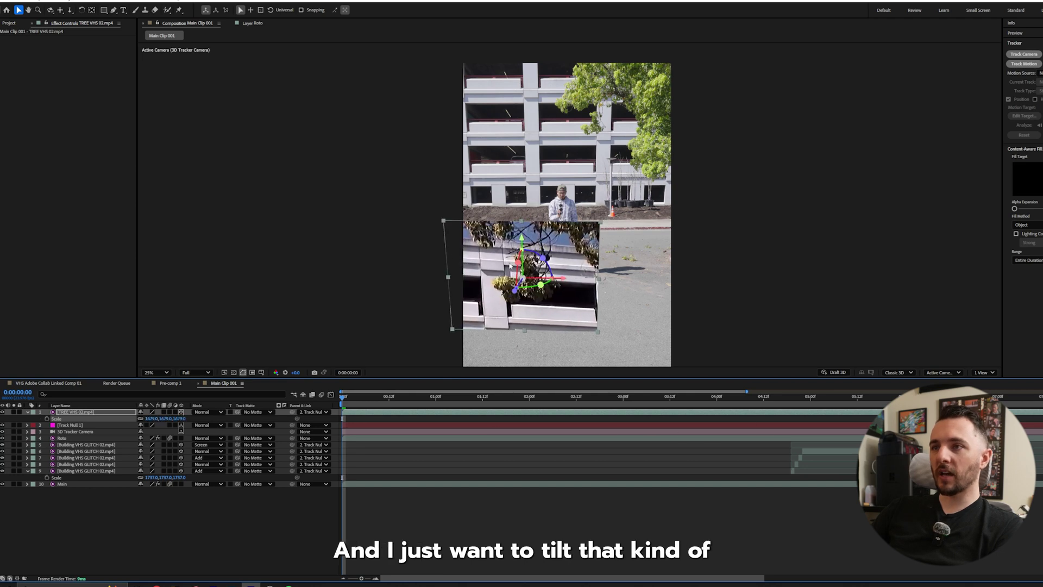
{"action": "left_click_drag", "start_coordinate": [526, 266], "coordinate": [527, 269]}
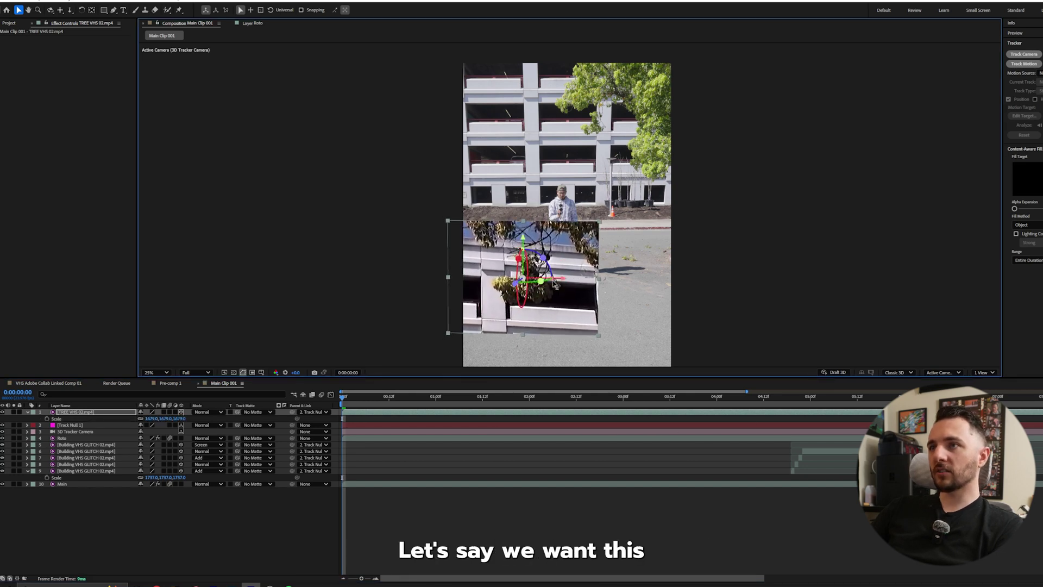
{"action": "left_click_drag", "start_coordinate": [565, 311], "coordinate": [496, 145]}
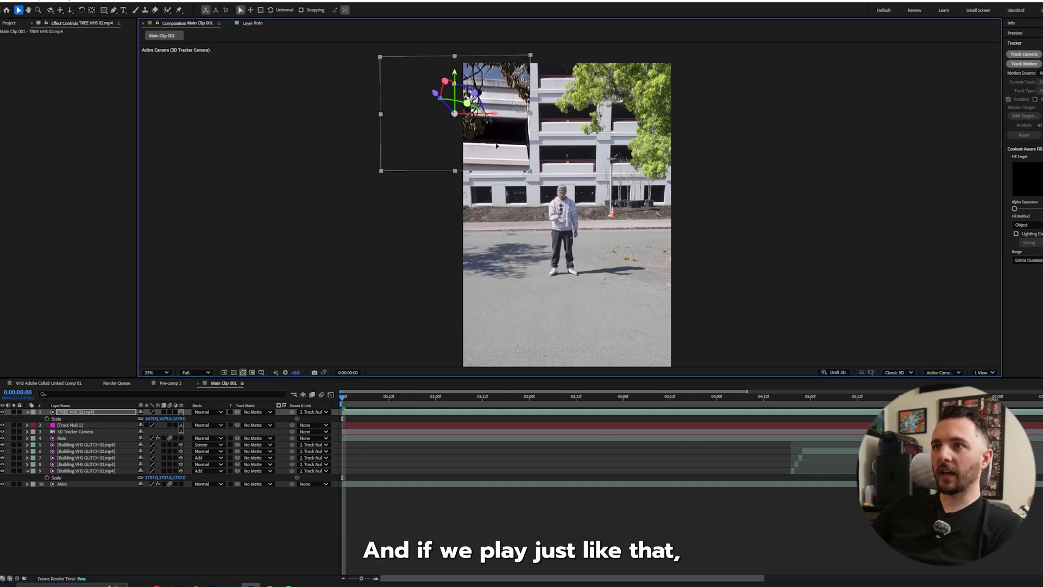
{"action": "key", "text": "space"}
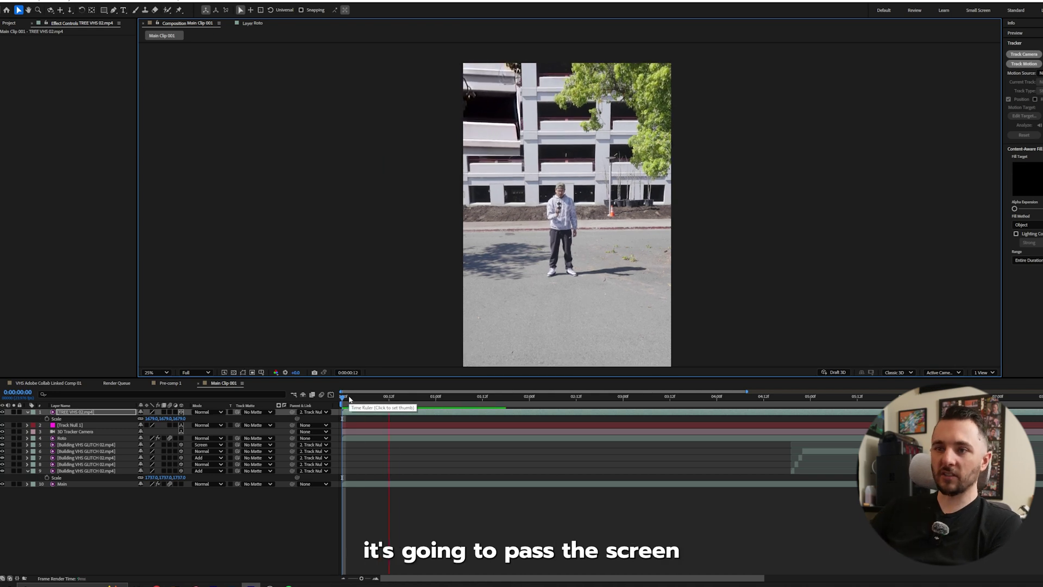
{"action": "key", "text": "space"}
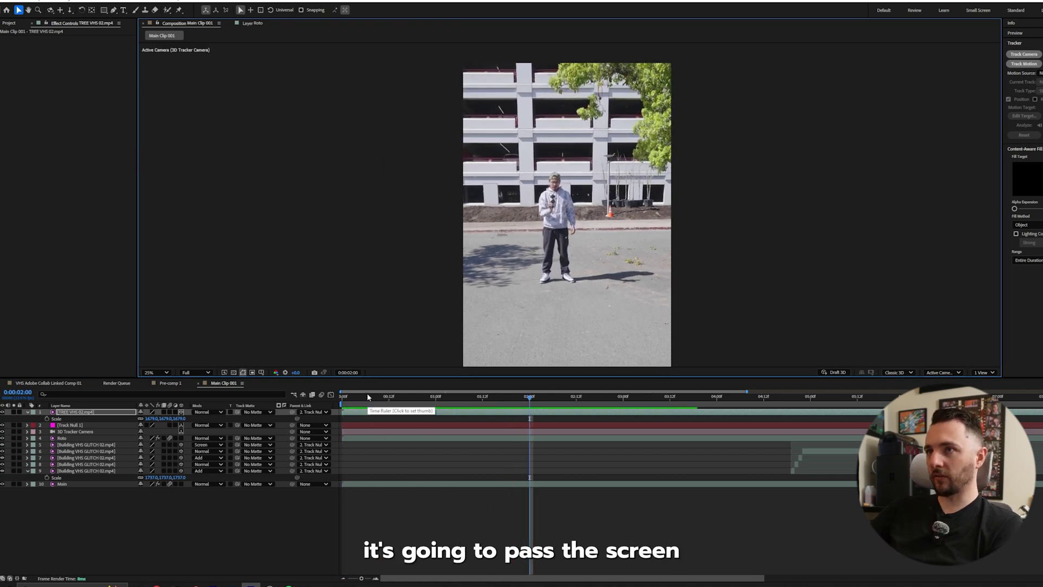